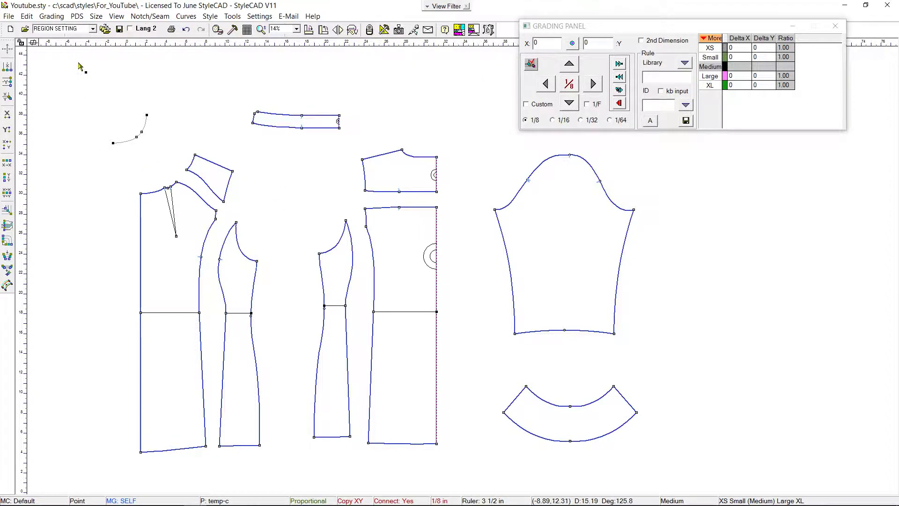
# - In the size editor, insert size XS before S and append size XL after L
pyautogui.click(96, 17)
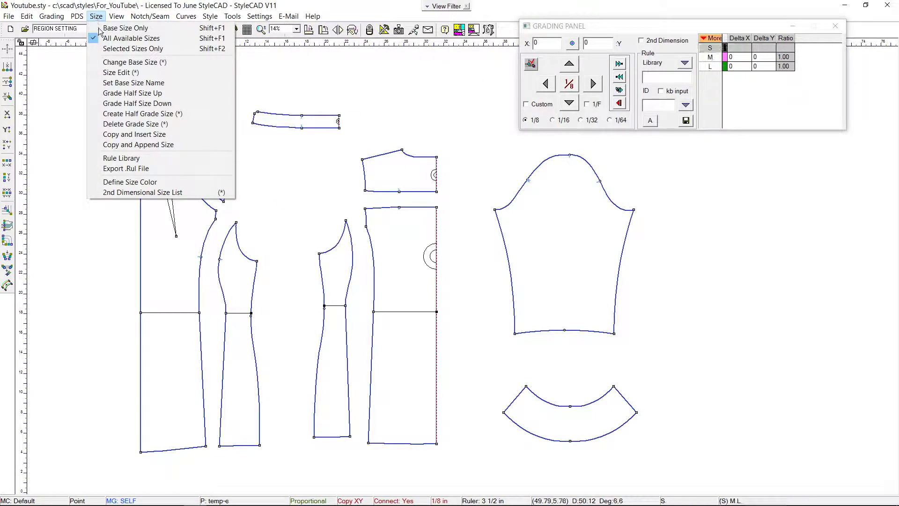
pyautogui.click(118, 73)
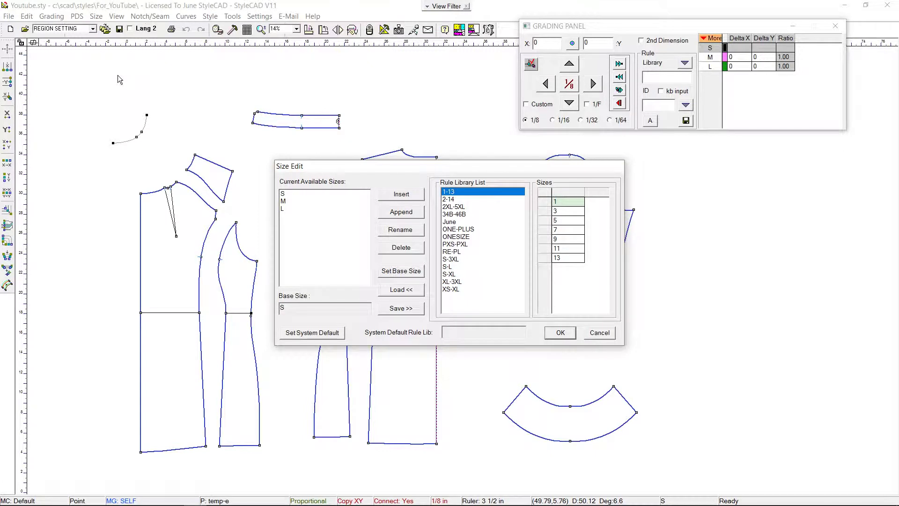
pyautogui.click(285, 193)
pyautogui.click(408, 196)
pyautogui.write('XS')
pyautogui.click(420, 271)
pyautogui.click(288, 216)
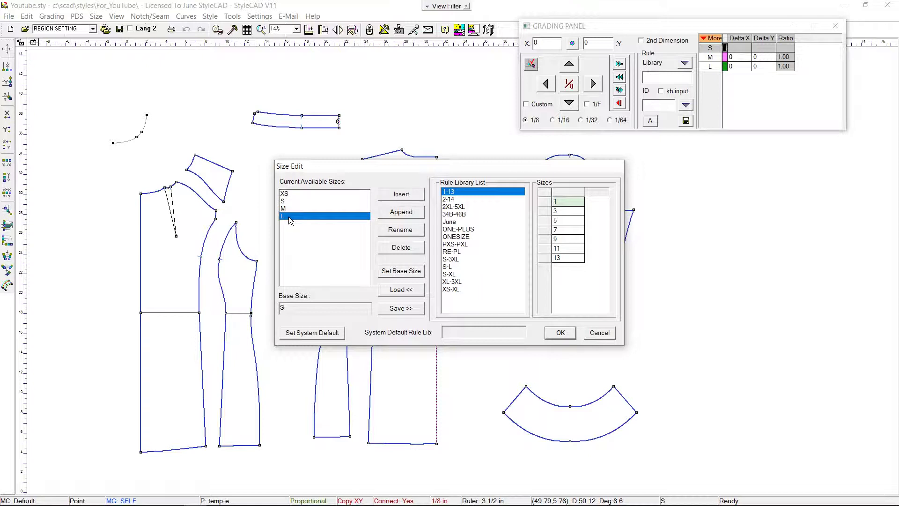
pyautogui.click(403, 214)
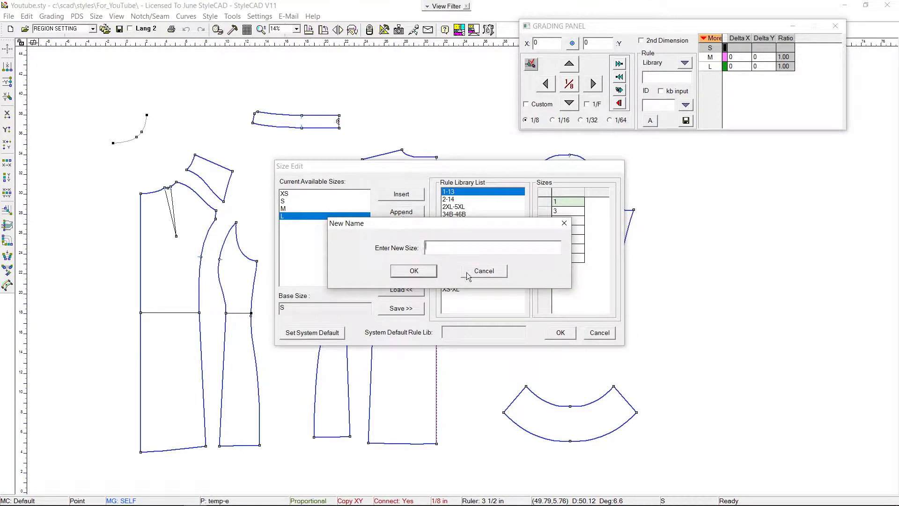
pyautogui.click(414, 271)
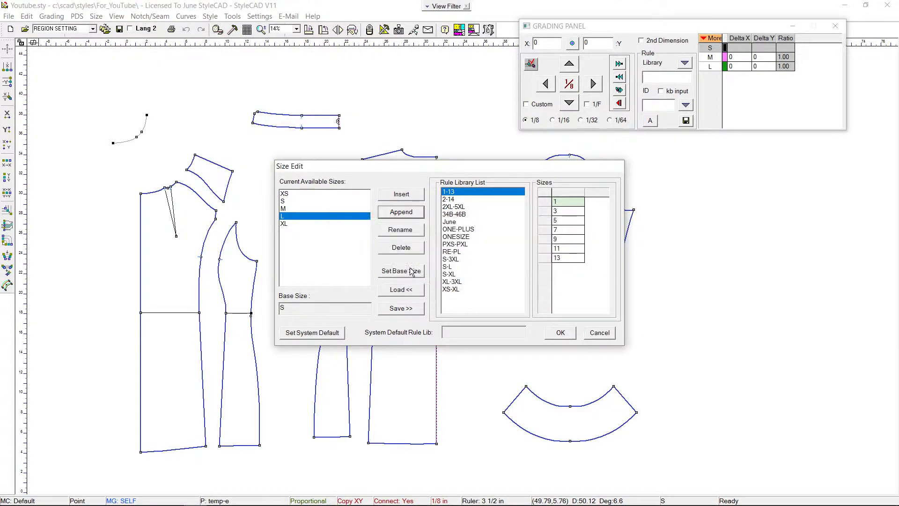
# - Set M as the base size, apply the size changes and accept the base size change
pyautogui.click(292, 209)
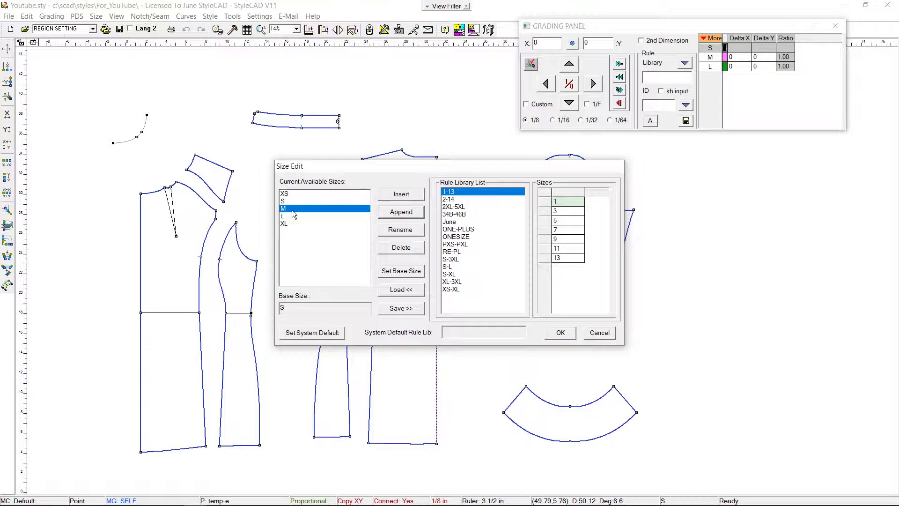
pyautogui.click(402, 272)
pyautogui.click(558, 334)
pyautogui.click(431, 287)
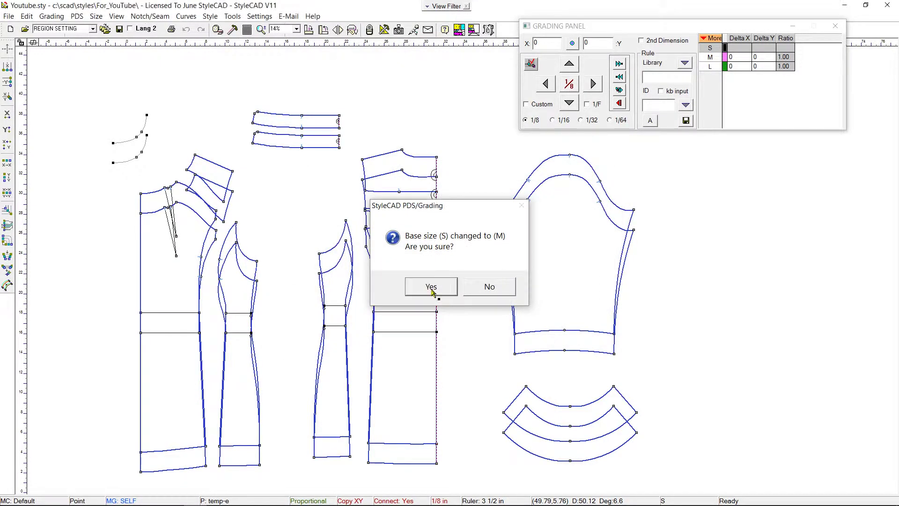
pyautogui.moveTo(477, 182); pyautogui.dragTo(480, 199, button='middle')
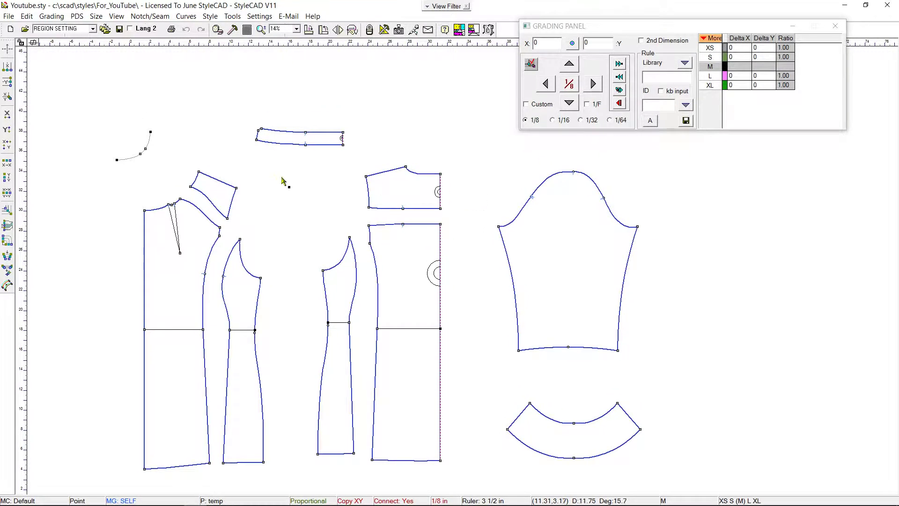
# - Grade the shoulder points of the front yoke and the upper shoulder, neck and centre points of the back yoke 1/4 in Y
pyautogui.scroll(1, 285, 183)
pyautogui.moveTo(482, 292); pyautogui.dragTo(332, 253, button='middle')
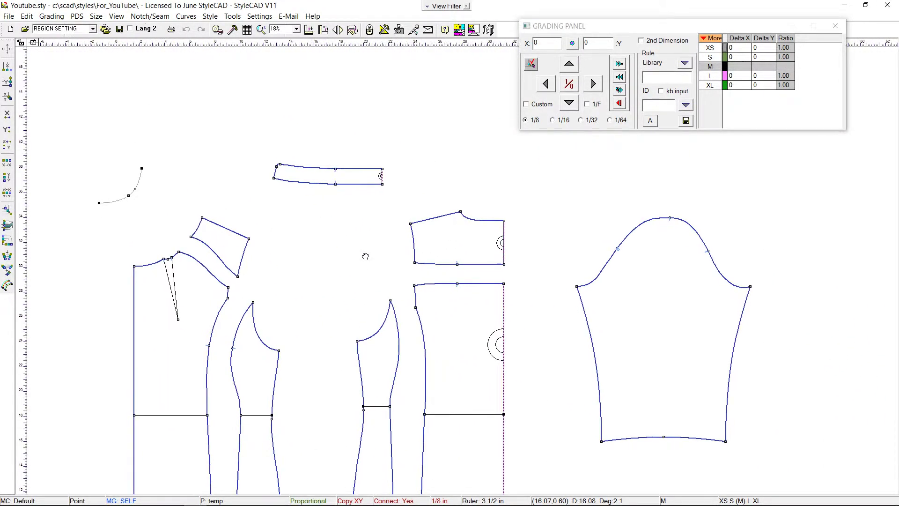
pyautogui.click(202, 218)
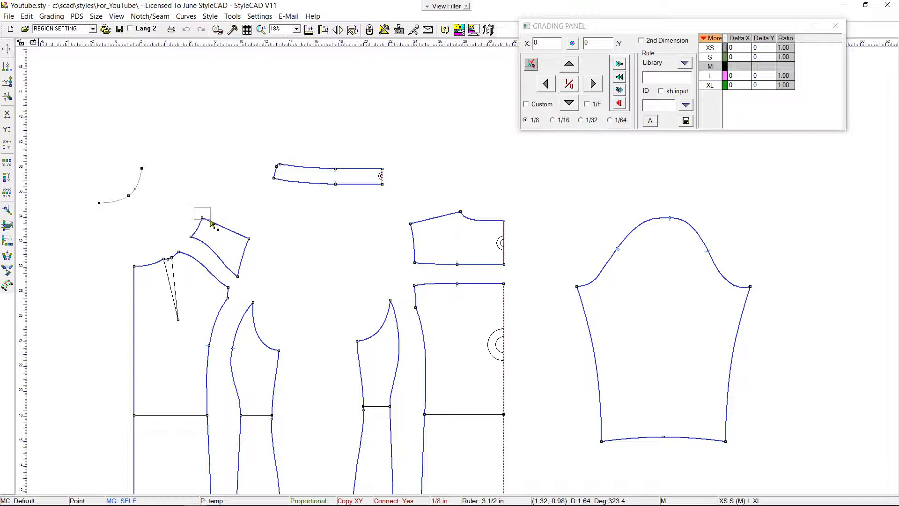
pyautogui.click(248, 239)
pyautogui.moveTo(393, 205); pyautogui.dragTo(532, 236)
pyautogui.click(572, 64)
pyautogui.click(571, 64)
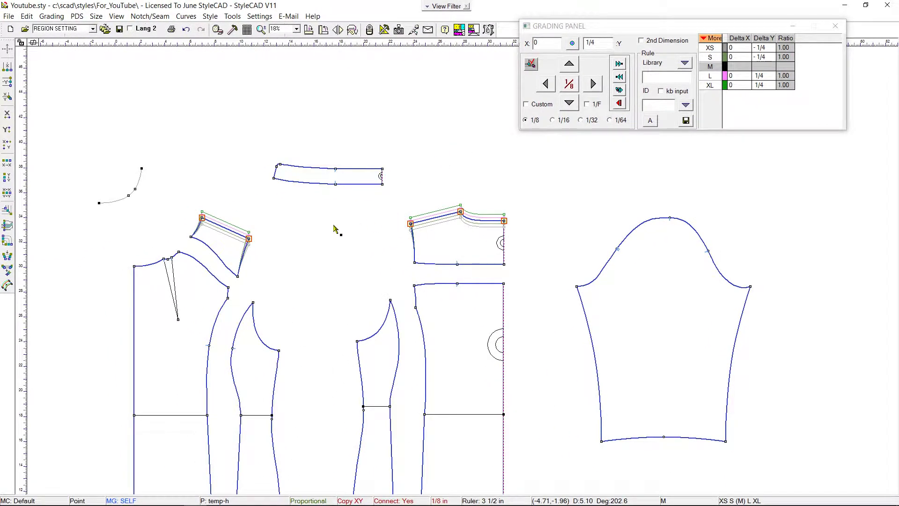
# - Grade the front yoke's neck point 1/8 in X and its outer shoulder point 1/4 in X
pyautogui.moveTo(193, 206); pyautogui.dragTo(208, 227)
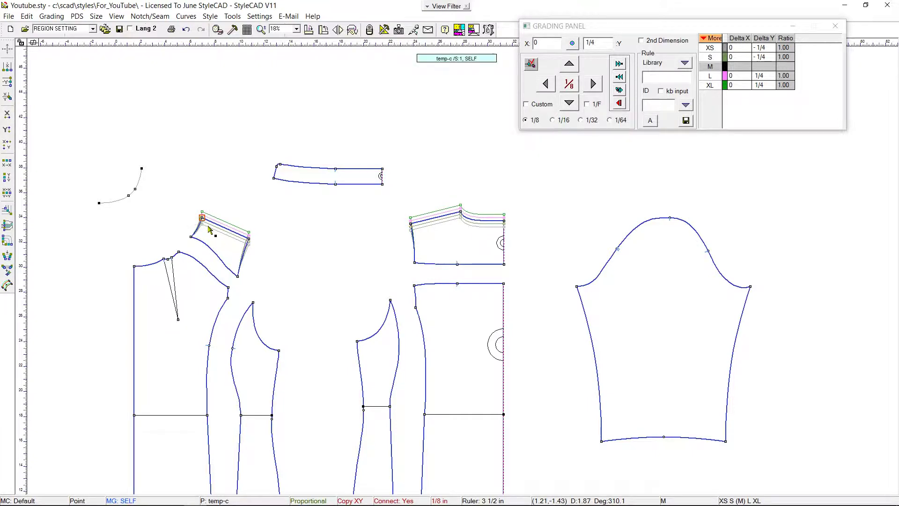
pyautogui.click(593, 85)
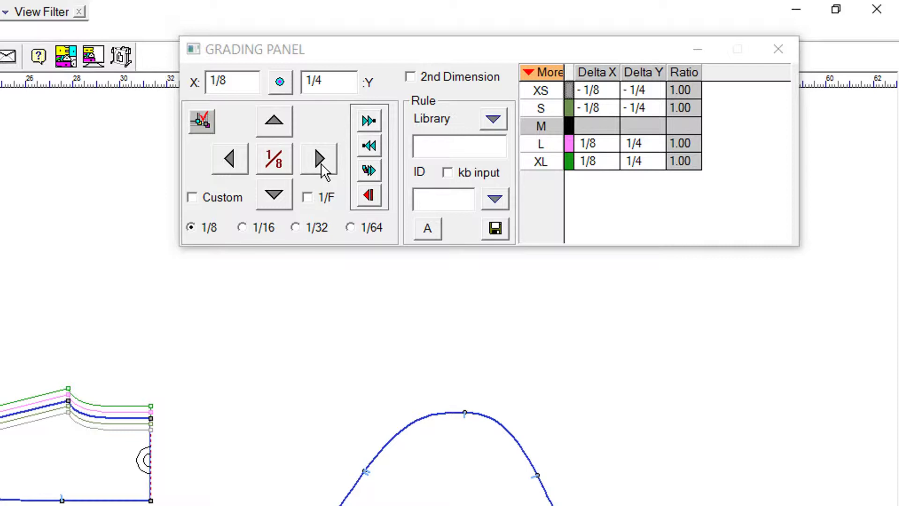
pyautogui.click(369, 122)
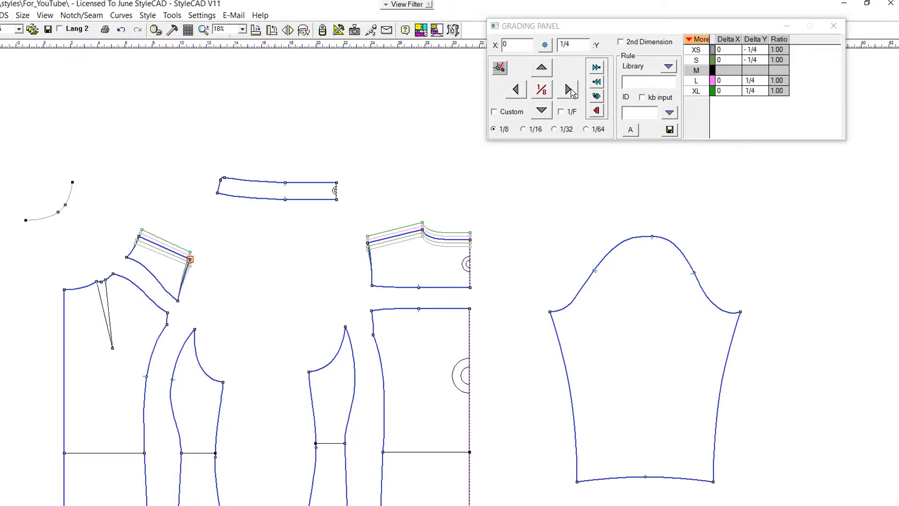
pyautogui.click(569, 90)
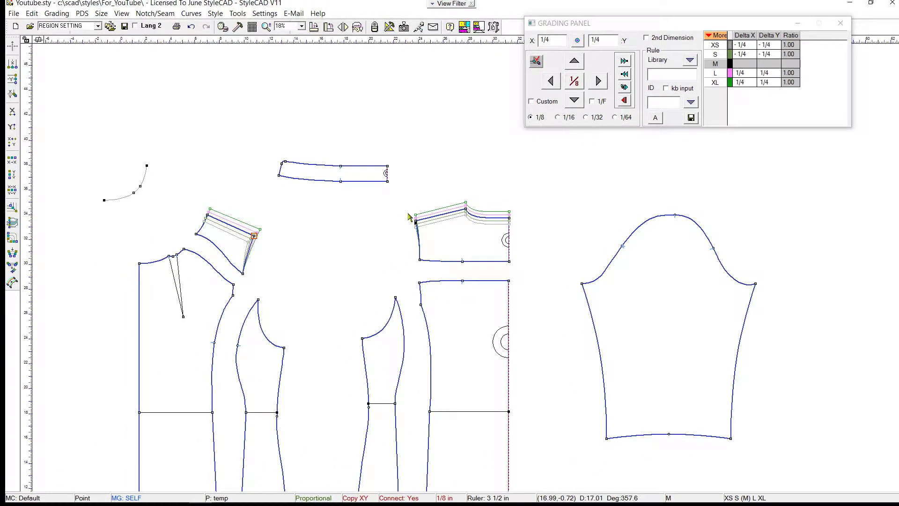
# - Grade the back yoke's outer shoulder point -1/4 in X and its neck point -1/8 in X
pyautogui.moveTo(408, 213); pyautogui.dragTo(427, 231)
pyautogui.click(552, 83)
pyautogui.click(625, 63)
pyautogui.click(551, 81)
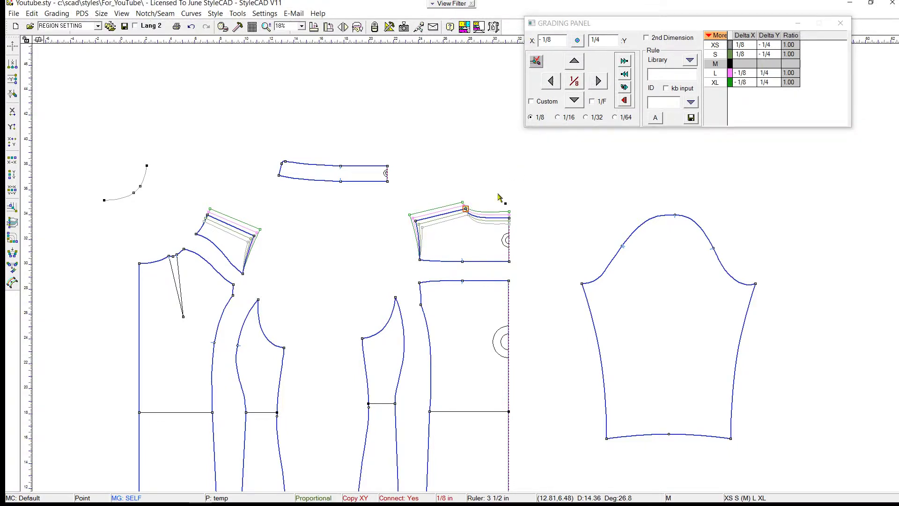
# - Grade the underarm, waist and hem points on the front side panel's side seam 1/2 in X
pyautogui.scroll(-1, 339, 331)
pyautogui.moveTo(451, 299); pyautogui.dragTo(408, 281, button='middle')
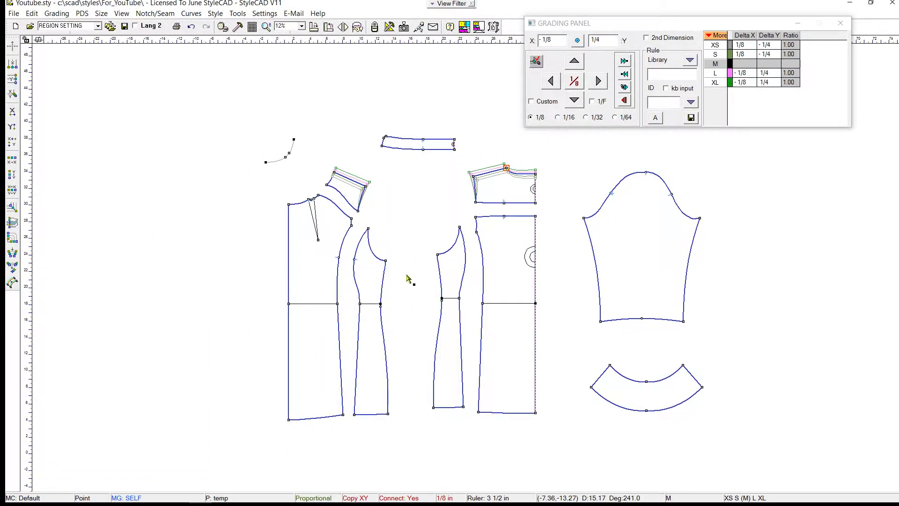
pyautogui.scroll(2, 408, 279)
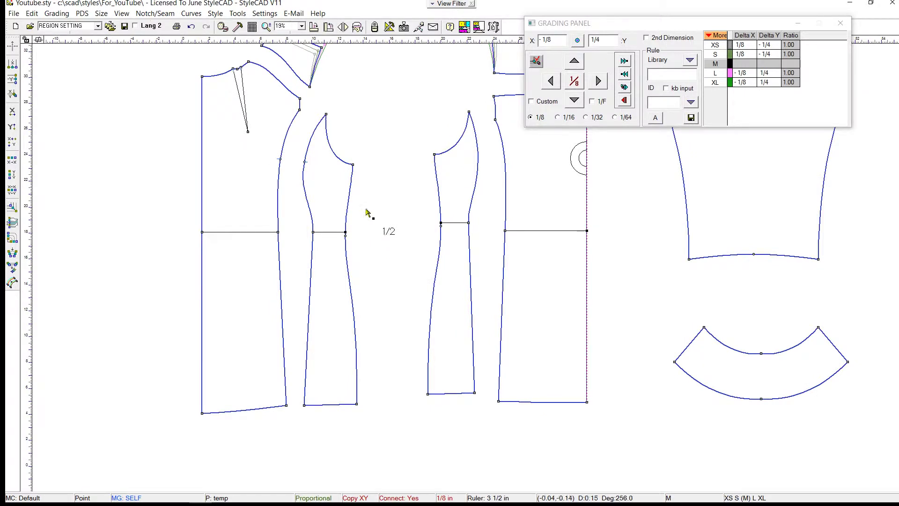
pyautogui.moveTo(336, 143); pyautogui.dragTo(383, 449)
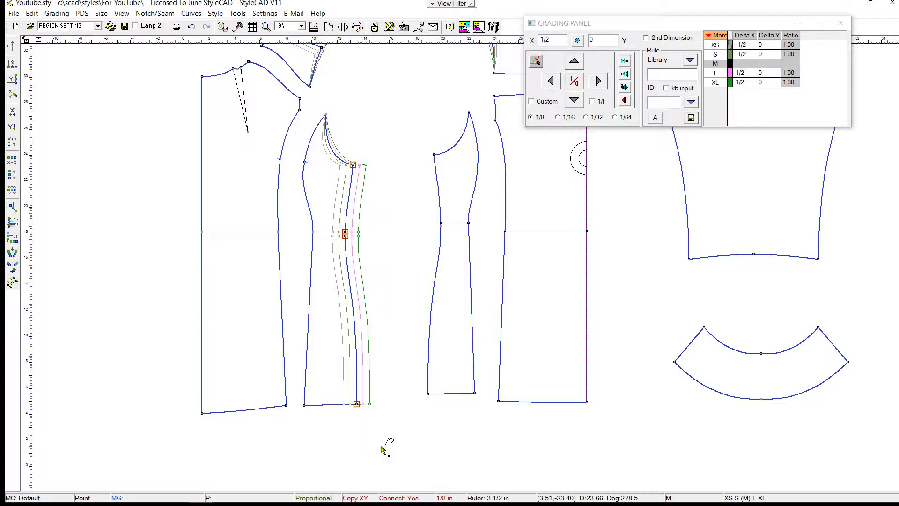
pyautogui.click(404, 183)
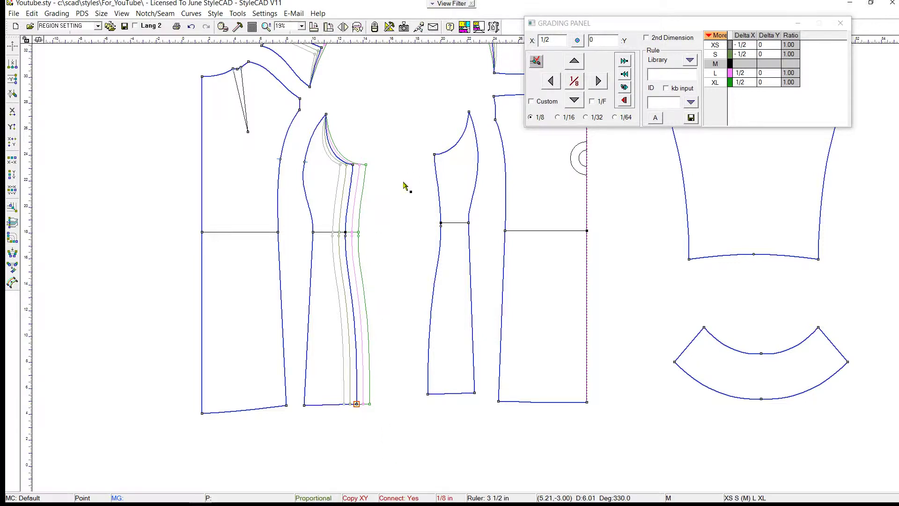
# - Set the XL Delta X of the front side panel's underarm point to 3/4 and apply that grading to its side-seam waist and hem points
pyautogui.click(352, 164)
pyautogui.click(748, 83)
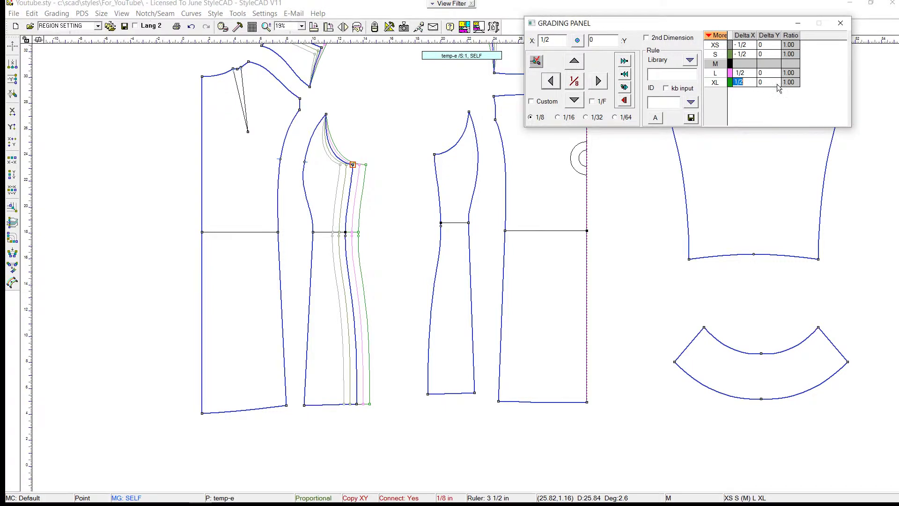
pyautogui.write('3/4')
pyautogui.press('Return')
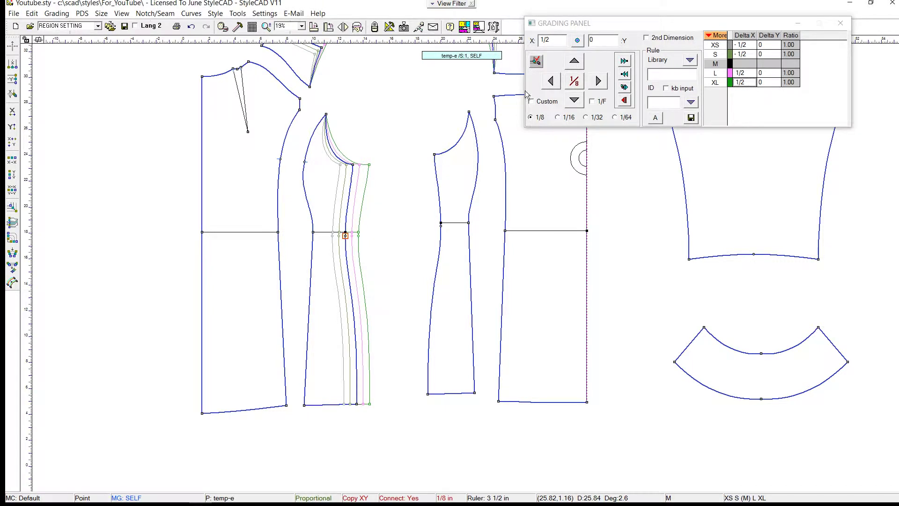
pyautogui.click(353, 164)
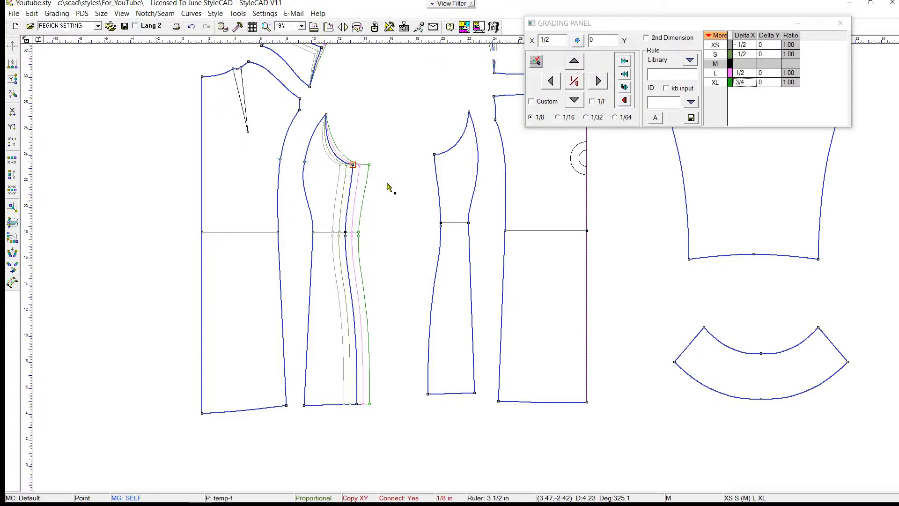
pyautogui.moveTo(337, 218); pyautogui.dragTo(381, 429)
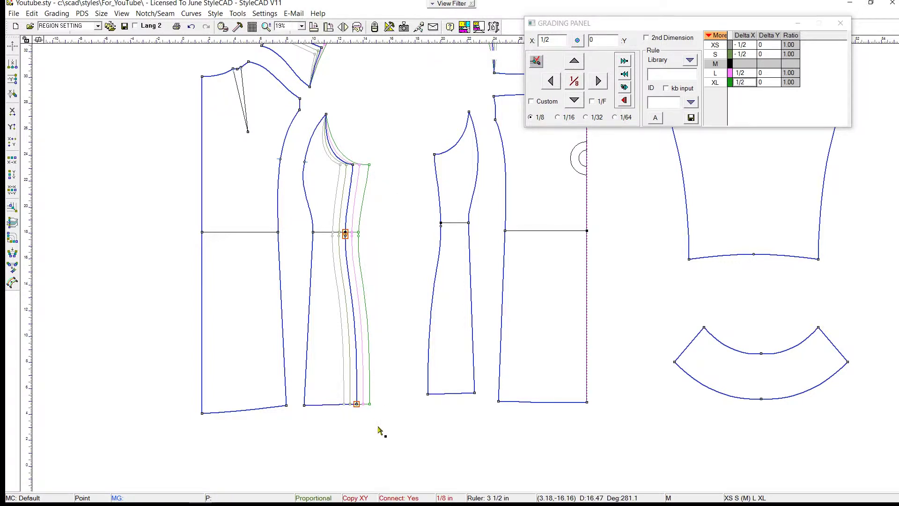
pyautogui.press('Return')
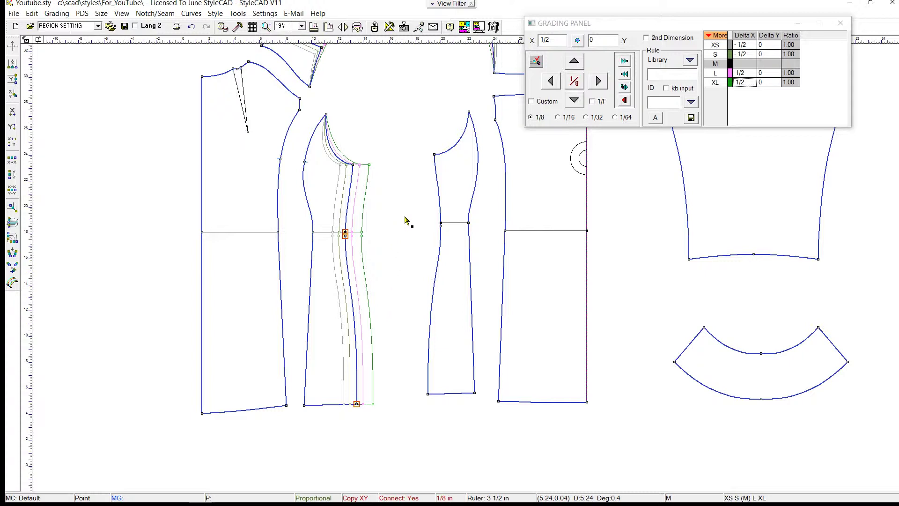
# - Copy the front side seam's grading to the matching points of the back side panel and flip it in X
pyautogui.moveTo(336, 138); pyautogui.dragTo(376, 426)
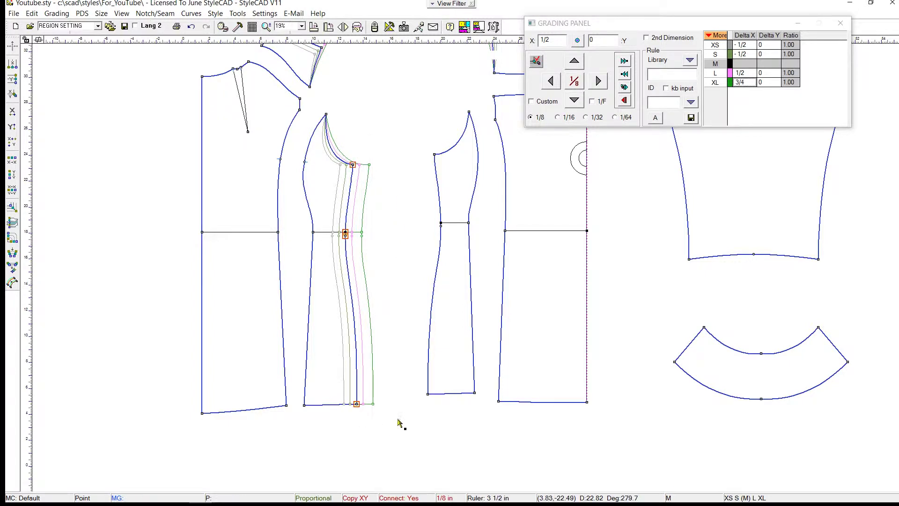
pyautogui.moveTo(414, 132); pyautogui.dragTo(451, 407)
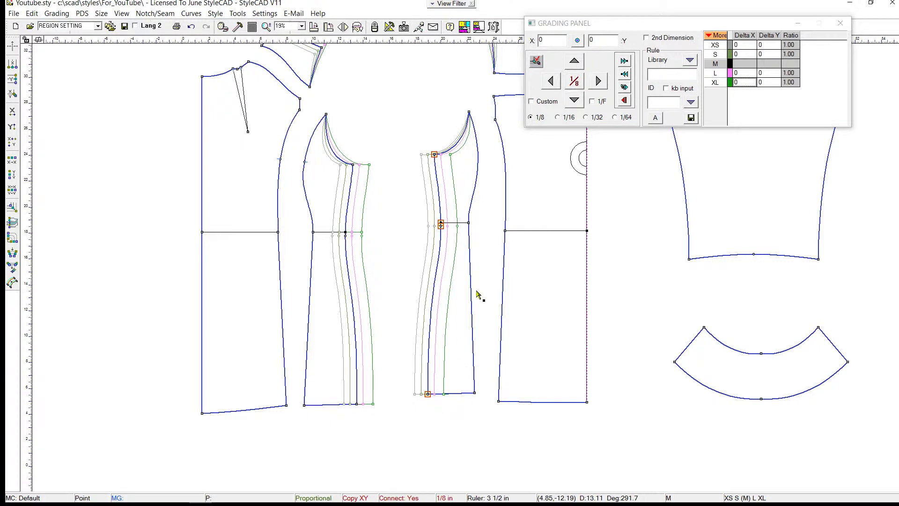
pyautogui.press('x')
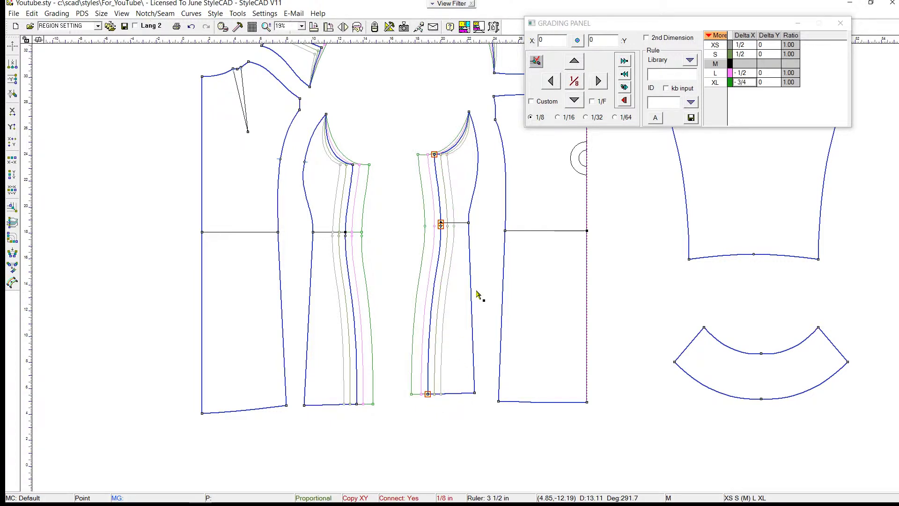
# - Grade the centre front neck point of the front body piece 1/8 in Y
pyautogui.scroll(-1, 406, 238)
pyautogui.moveTo(459, 276); pyautogui.dragTo(378, 300, button='middle')
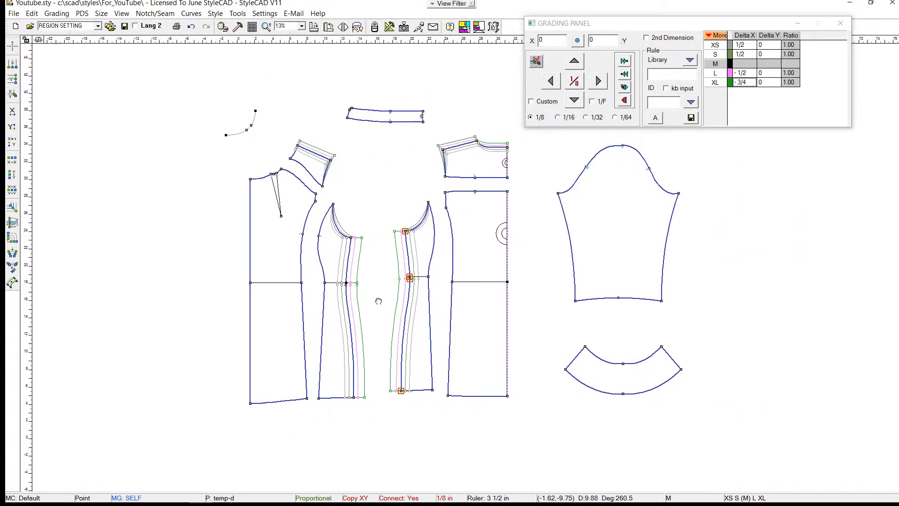
pyautogui.scroll(3, 458, 288)
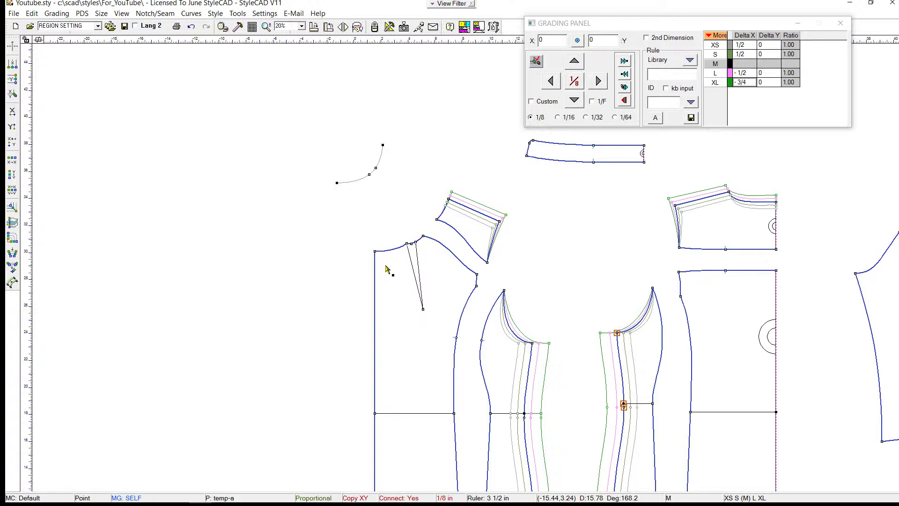
pyautogui.moveTo(359, 237); pyautogui.dragTo(394, 275)
pyautogui.press('Up')
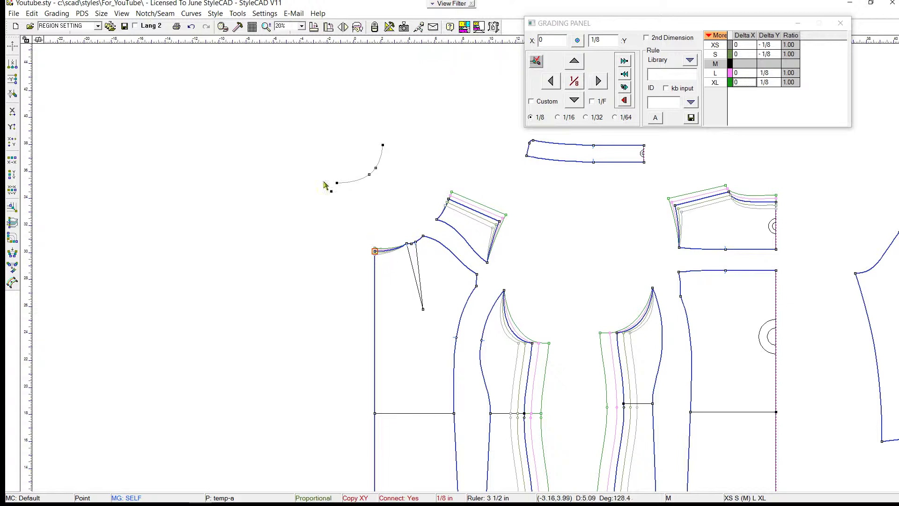
# - Apply the centre front neck grading to the loose neckline curve's lower end and the front yoke neck point's grading to its upper end
pyautogui.moveTo(327, 172); pyautogui.dragTo(349, 196)
pyautogui.press('Up')
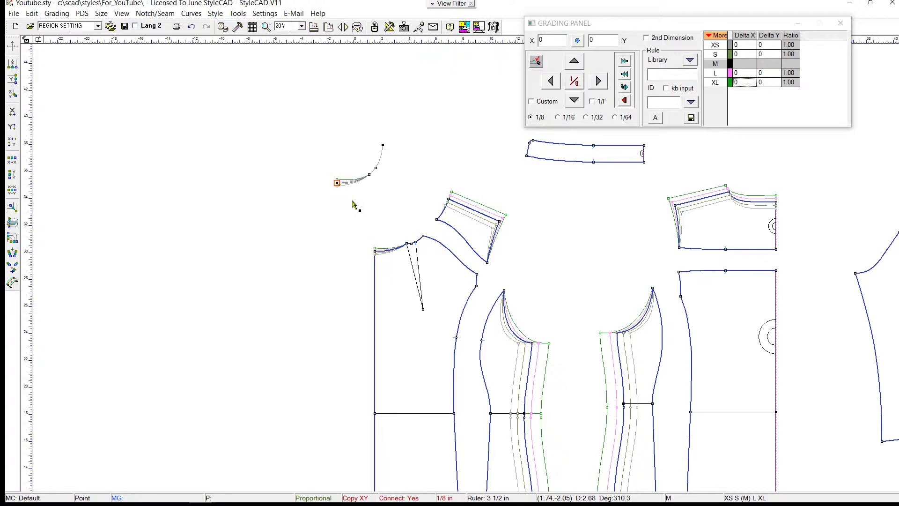
pyautogui.moveTo(433, 182); pyautogui.dragTo(463, 213)
pyautogui.moveTo(369, 130); pyautogui.dragTo(405, 163)
pyautogui.hotkey('ctrl', 'v')
# - Blend the grading along the loose neckline curve between its end points, using Proportional to Curvature (B1)
pyautogui.scroll(3, 460, 267)
pyautogui.moveTo(457, 269); pyautogui.dragTo(363, 233, button='middle')
pyautogui.click(345, 184)
pyautogui.press('i')
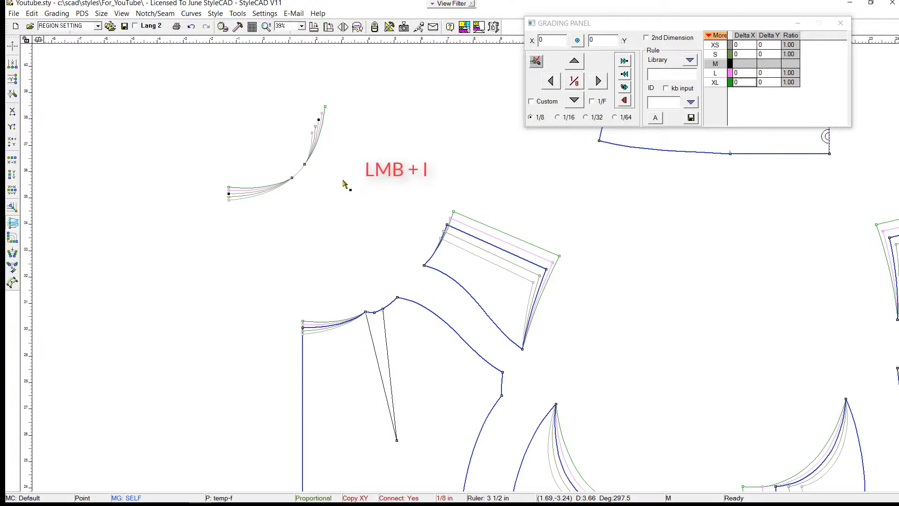
pyautogui.moveTo(258, 140); pyautogui.dragTo(349, 215)
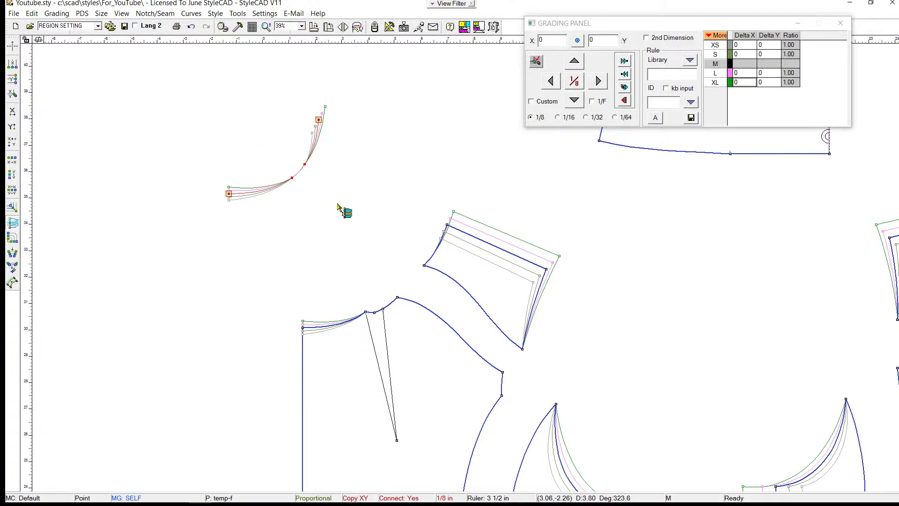
pyautogui.rightClick(303, 177)
pyautogui.moveTo(412, 196); pyautogui.dragTo(412, 62)
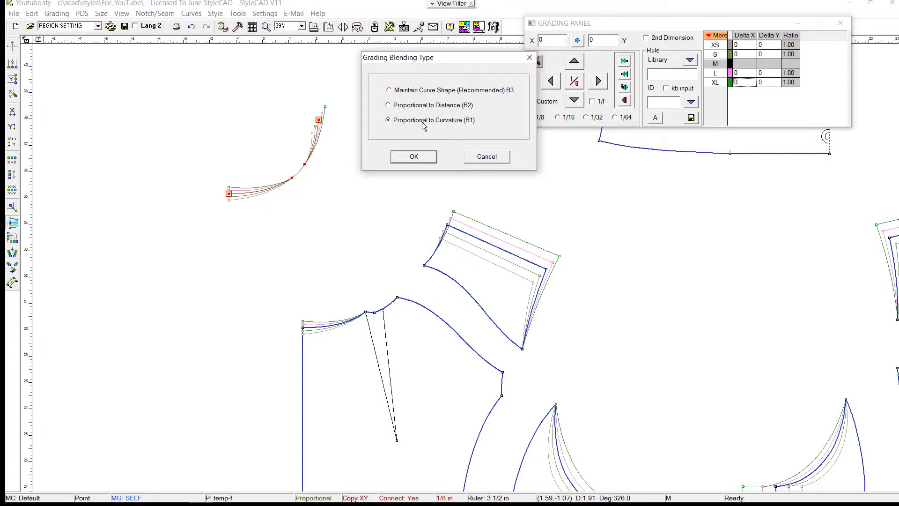
pyautogui.click(415, 158)
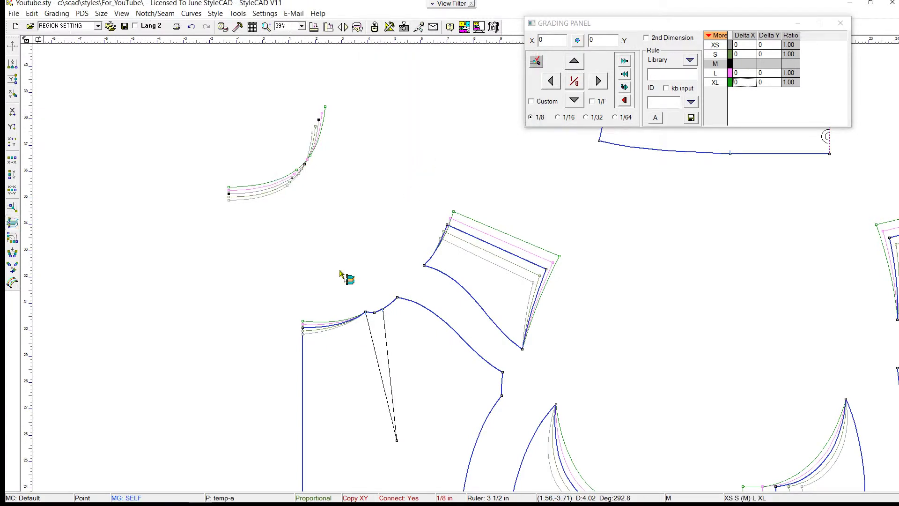
# - Copy the neckline curve's lower inner point grading to the front dart points and its upper inner point grading to the yoke seam's neck ends
pyautogui.click(291, 178)
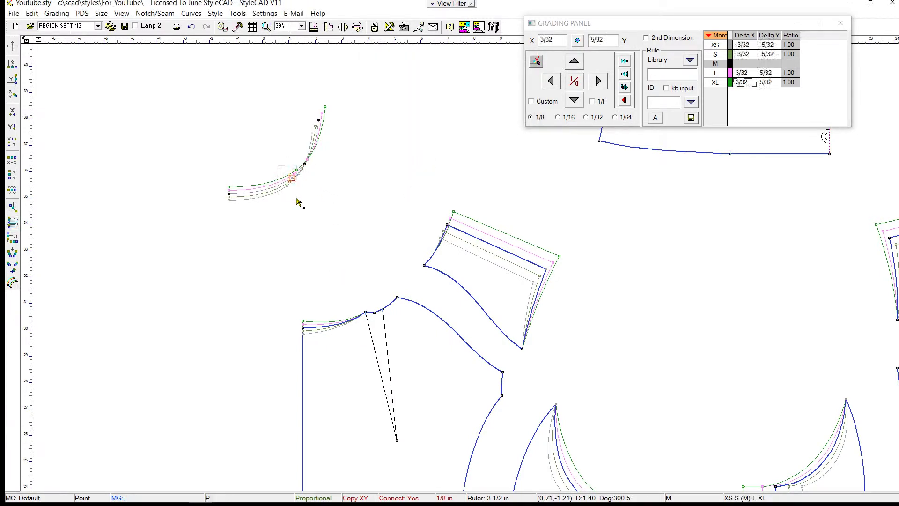
pyautogui.moveTo(407, 445); pyautogui.dragTo(347, 305)
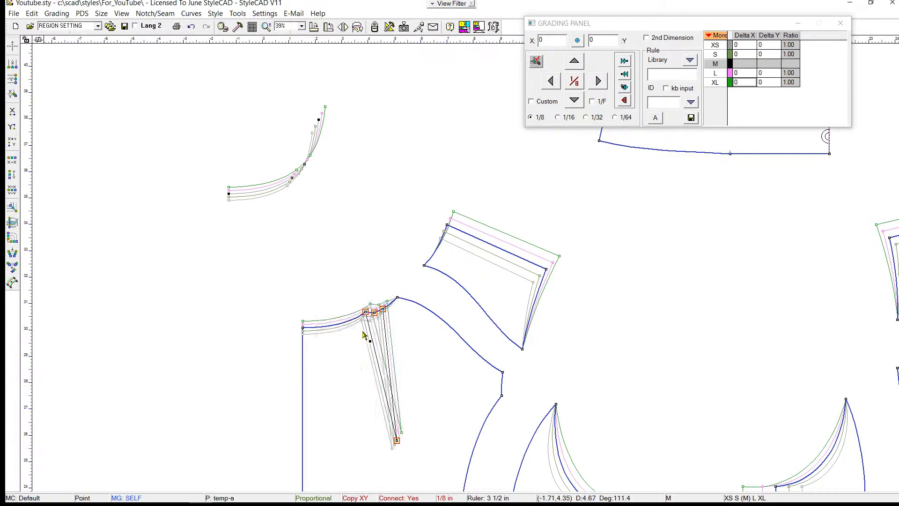
pyautogui.click(304, 164)
pyautogui.moveTo(386, 247); pyautogui.dragTo(441, 309)
pyautogui.scroll(-3, 464, 271)
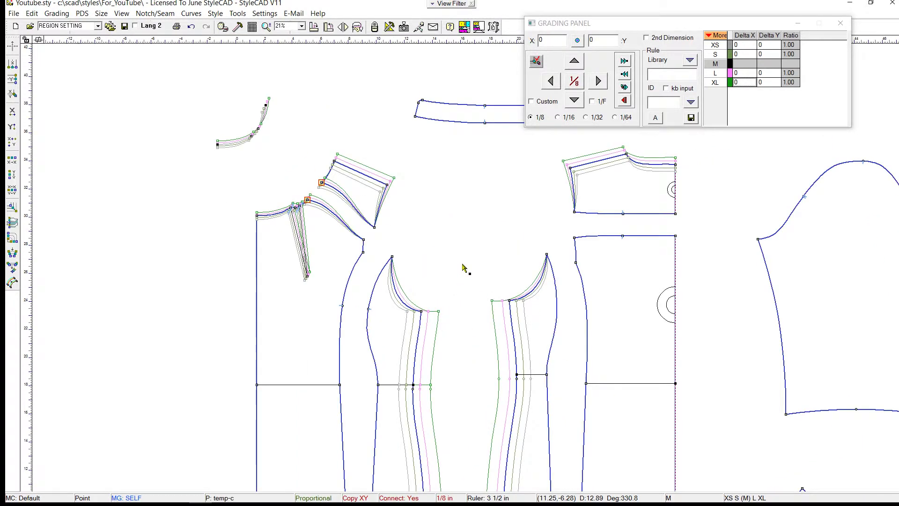
pyautogui.scroll(1, 428, 270)
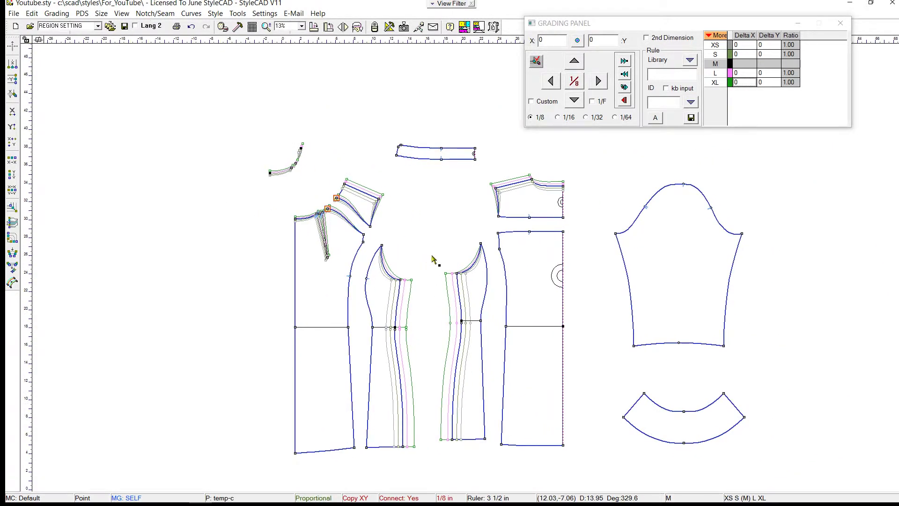
# - Blend the grading along the front armhole, chaining the front yoke, front body piece and front side panel together
pyautogui.scroll(2, 431, 267)
pyautogui.press('space')
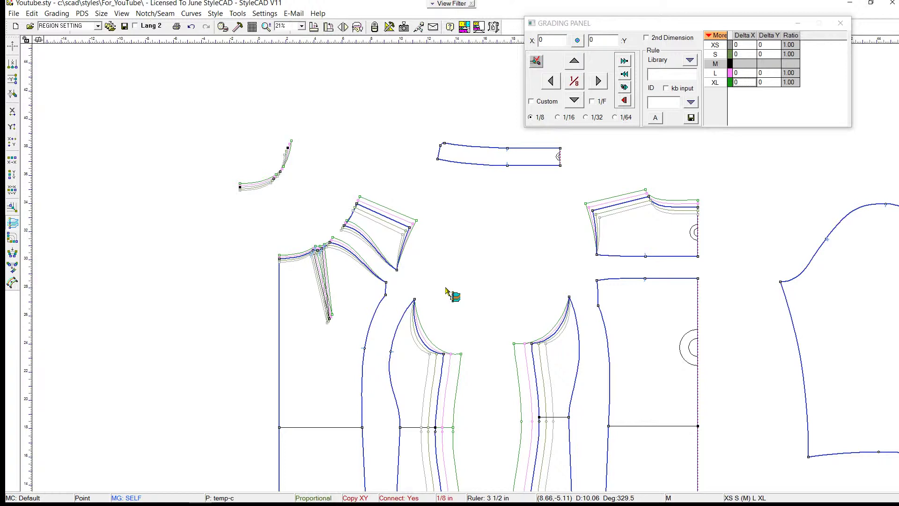
pyautogui.click(401, 255)
pyautogui.scroll(4, 415, 282)
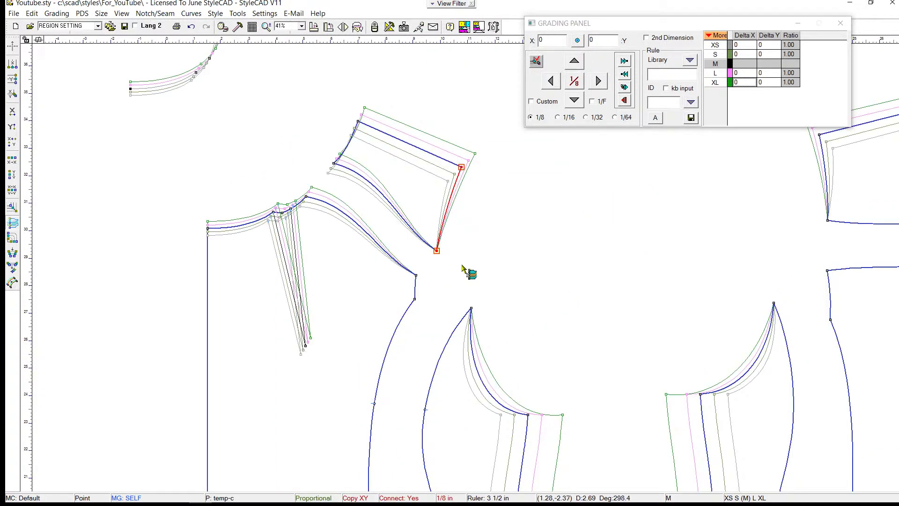
pyautogui.moveTo(412, 287); pyautogui.dragTo(432, 295)
pyautogui.moveTo(462, 387); pyautogui.dragTo(537, 347)
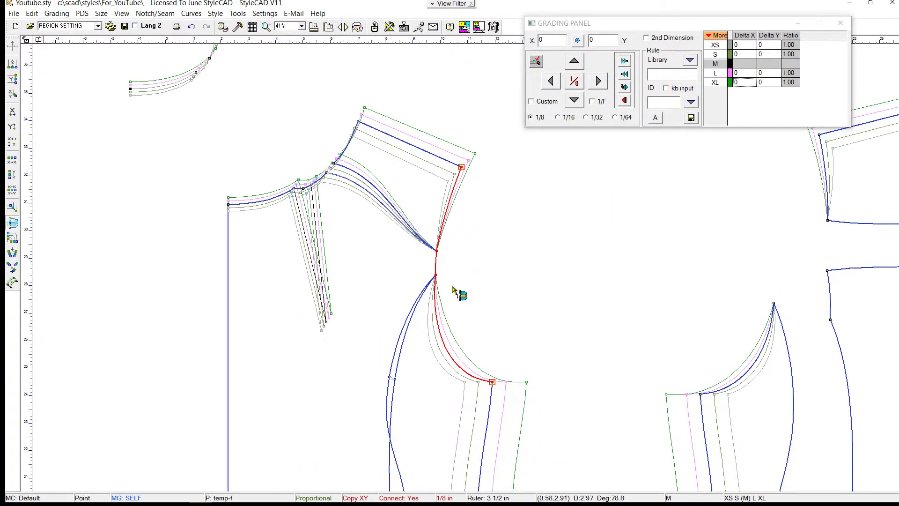
pyautogui.click(436, 261)
pyautogui.click(409, 260)
pyautogui.click(432, 298)
pyautogui.click(420, 296)
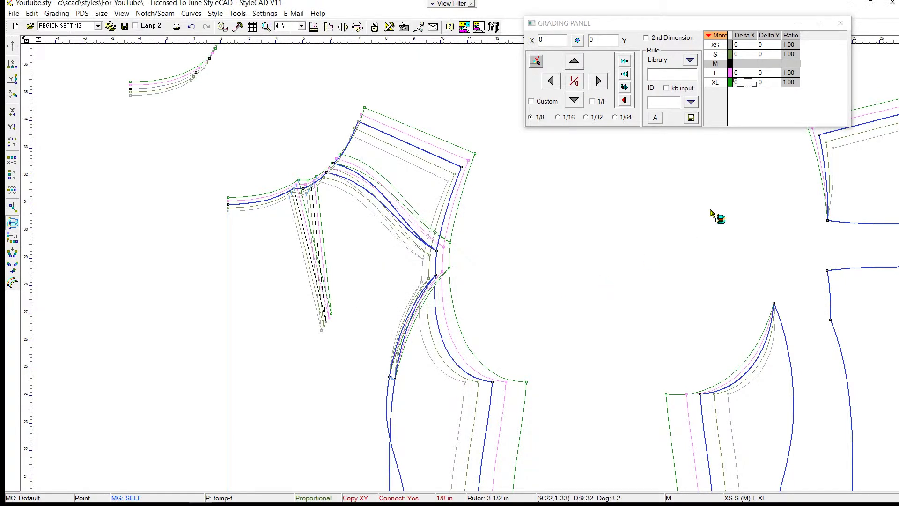
# - Blend the grading along the back armhole across the back yoke, back body piece and back side panel
pyautogui.click(823, 178)
pyautogui.moveTo(847, 298); pyautogui.dragTo(848, 299)
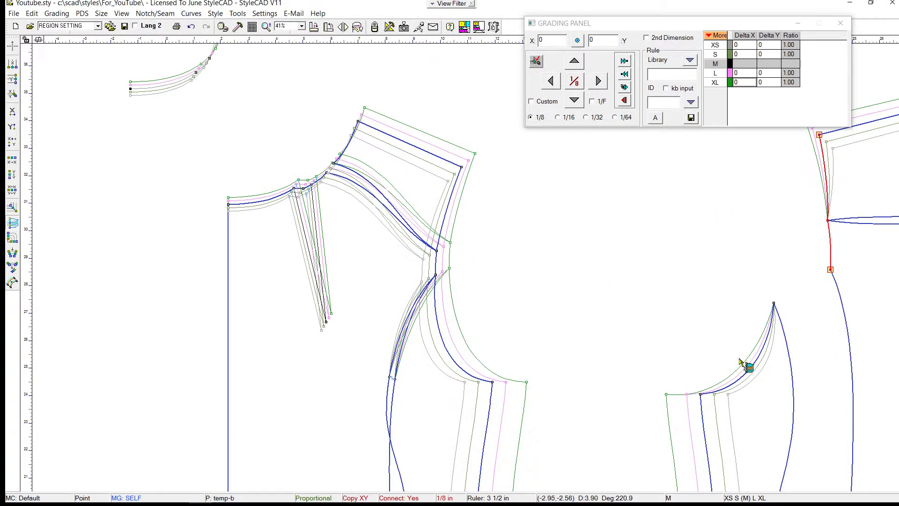
pyautogui.moveTo(741, 360); pyautogui.dragTo(760, 389)
pyautogui.rightClick(831, 248)
pyautogui.click(435, 261)
pyautogui.click(430, 298)
# - Blend the grading along the front hem across the front body piece and front side panel
pyautogui.moveTo(617, 333); pyautogui.dragTo(504, 169, button='middle')
pyautogui.scroll(-4, 460, 267)
pyautogui.moveTo(499, 418); pyautogui.dragTo(439, 370, button='middle')
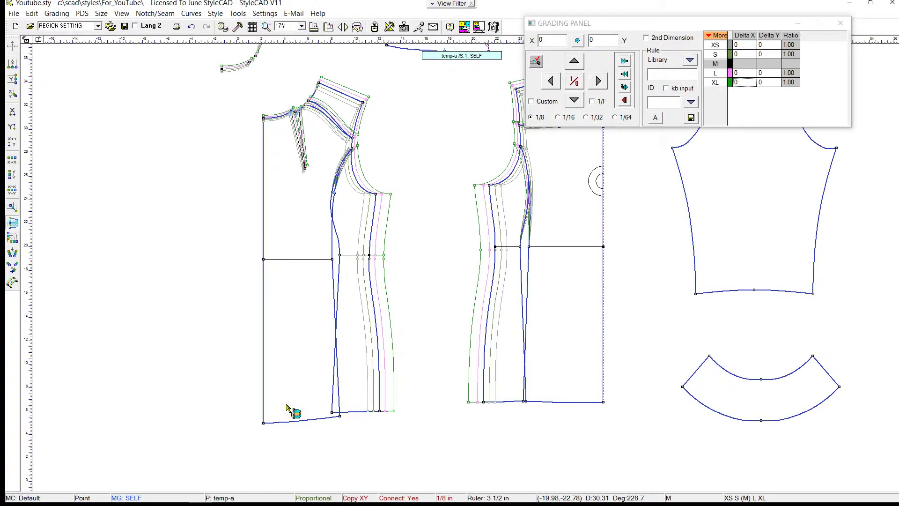
pyautogui.moveTo(288, 406); pyautogui.dragTo(317, 456)
pyautogui.moveTo(355, 405); pyautogui.dragTo(339, 441)
pyautogui.rightClick(311, 421)
pyautogui.click(421, 295)
# - Blend the grading along the back hem across the back side panel and back body piece, using Maintain Curve Shape (B3)
pyautogui.click(506, 401)
pyautogui.moveTo(565, 388); pyautogui.dragTo(556, 426)
pyautogui.rightClick(549, 398)
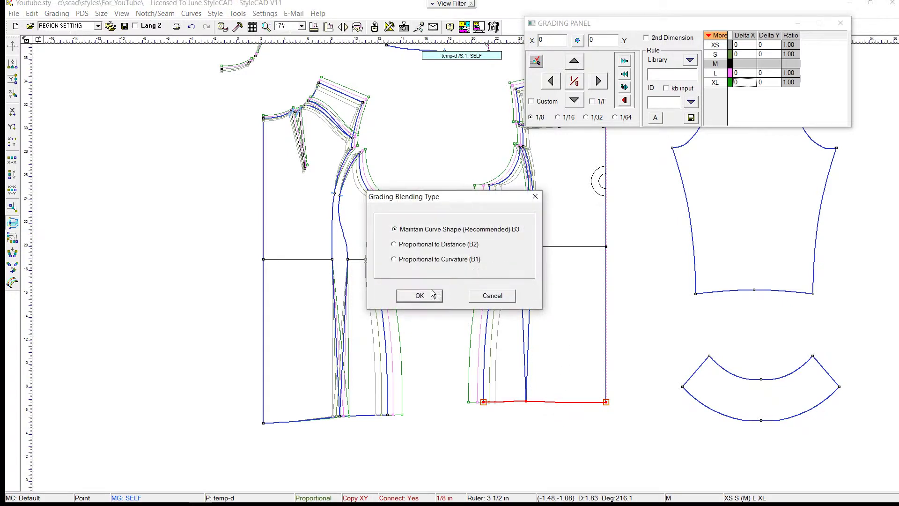
pyautogui.click(420, 296)
# - Copy the grading of the princess seams' hem points to their waist points and the front notches, on both front and back panels
pyautogui.click(339, 415)
pyautogui.moveTo(318, 182); pyautogui.dragTo(352, 296)
pyautogui.rightClick(351, 291)
pyautogui.moveTo(512, 386); pyautogui.dragTo(539, 420)
pyautogui.moveTo(512, 230); pyautogui.dragTo(551, 270)
pyautogui.rightClick(551, 270)
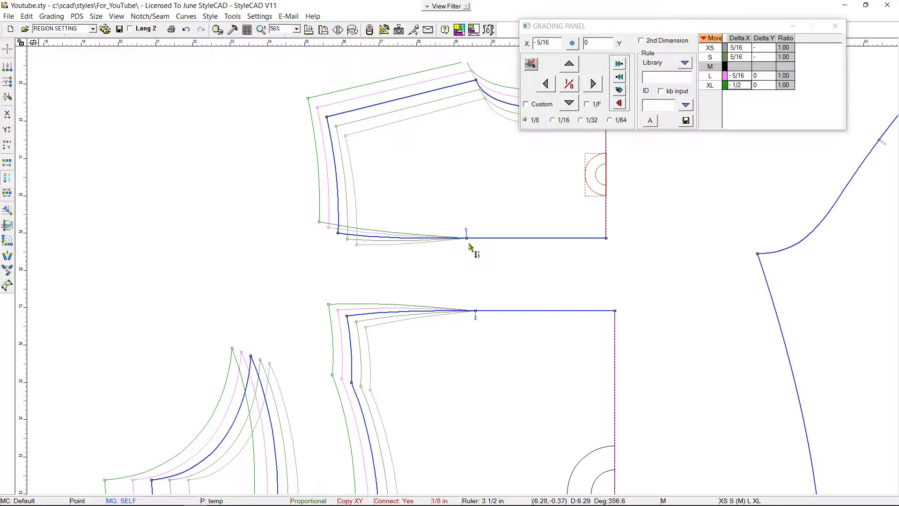
# - Copy only the Y grading of the back yoke's lower armhole corner to the notch and centre-back points of both back yoke seam edges
pyautogui.click(471, 247)
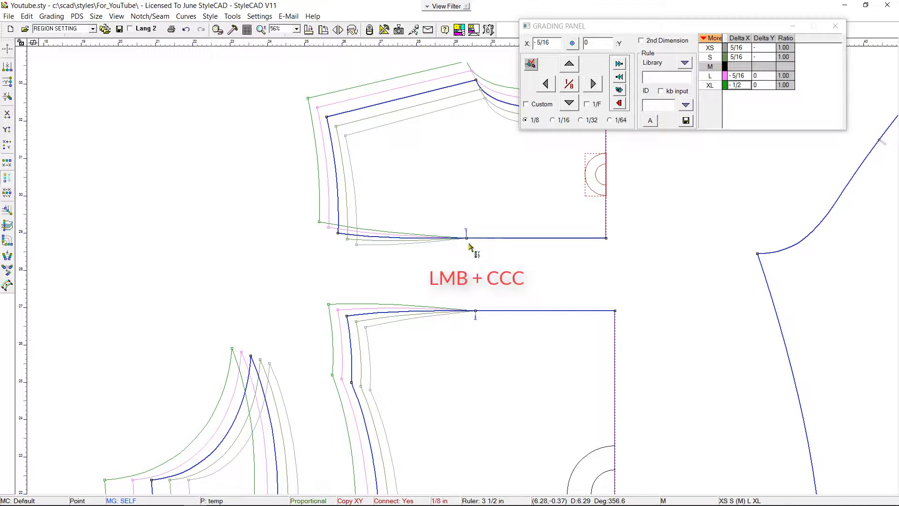
pyautogui.rightClick(338, 233)
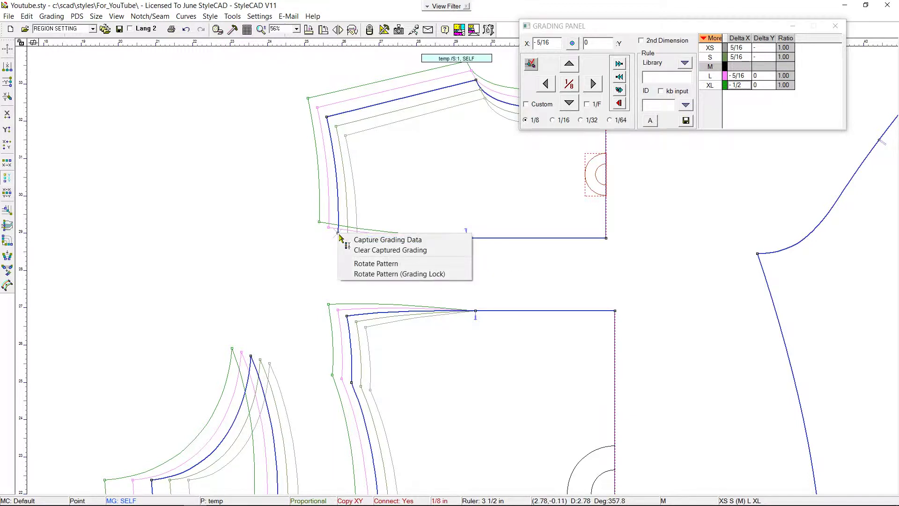
pyautogui.click(379, 241)
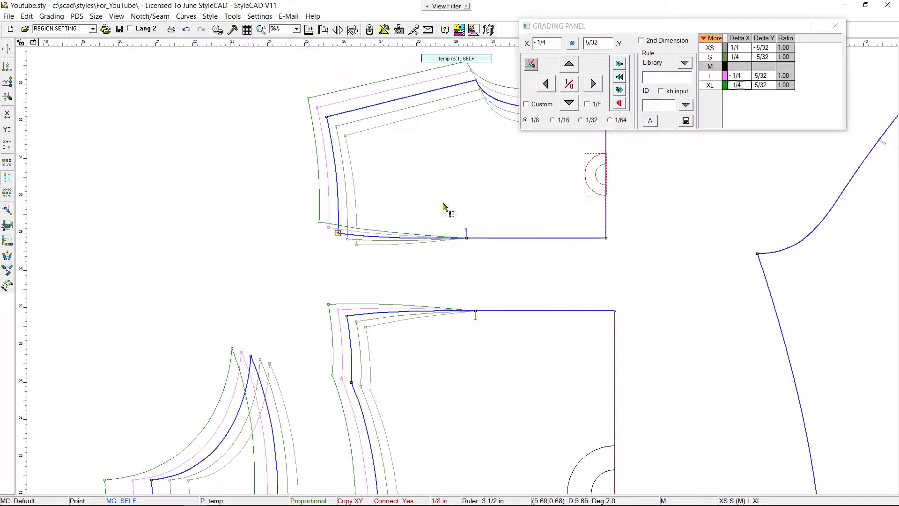
pyautogui.moveTo(449, 209); pyautogui.dragTo(624, 340)
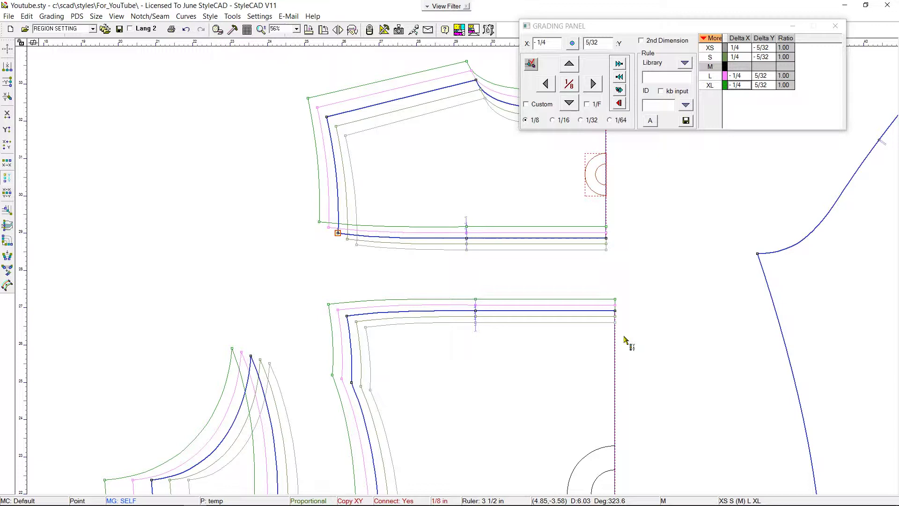
# - Grade the hem points of all front and back body pieces and side panels -3/8 in Y
pyautogui.scroll(-3, 452, 437)
pyautogui.moveTo(319, 392); pyautogui.dragTo(461, 257, button='middle')
pyautogui.scroll(-1, 461, 257)
pyautogui.moveTo(262, 255); pyautogui.dragTo(645, 331)
pyautogui.press('Down')
pyautogui.press('Down')
pyautogui.press('Down')
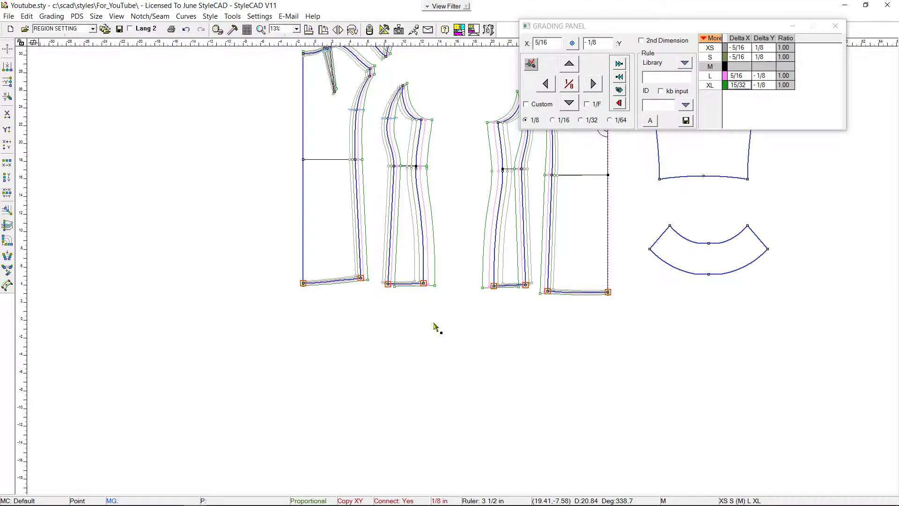
# - Grade the sleeve's two underarm points outward in X, with -3/8 on one side and 3/8 on the other
pyautogui.moveTo(459, 203); pyautogui.dragTo(321, 319, button='middle')
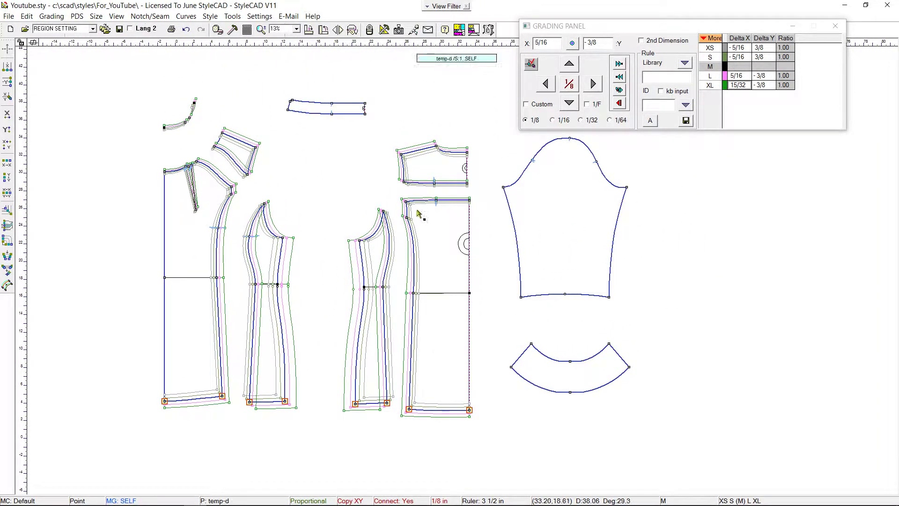
pyautogui.scroll(1, 483, 165)
pyautogui.click(485, 298)
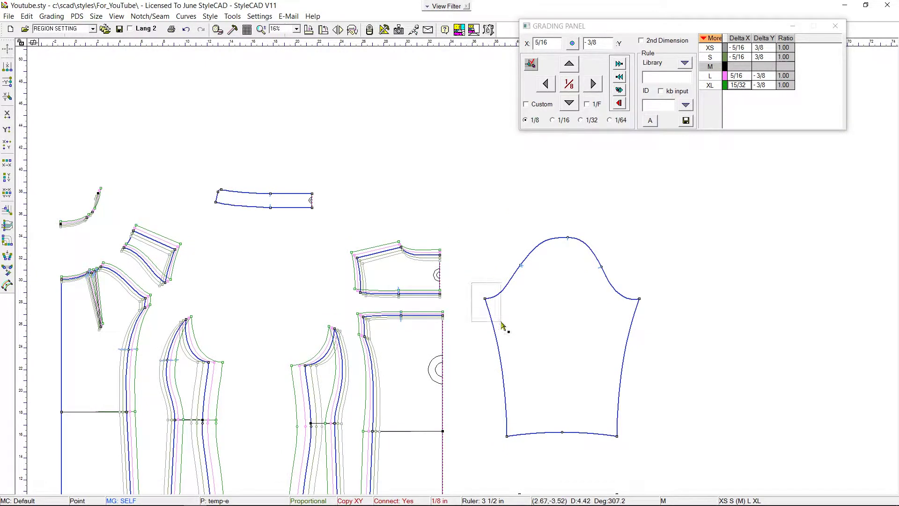
pyautogui.press('Left')
pyautogui.press('Left')
pyautogui.press('Left')
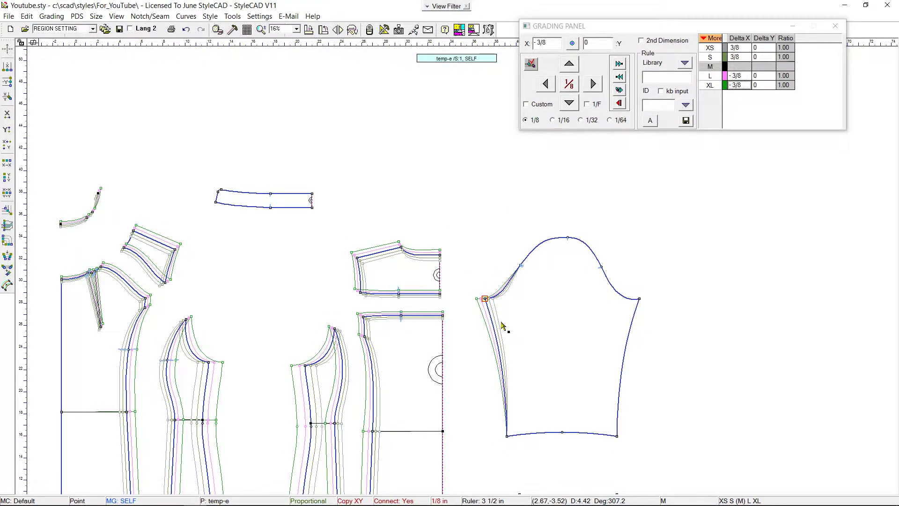
pyautogui.click(640, 299)
pyautogui.press('Right')
pyautogui.press('Right')
pyautogui.press('Right')
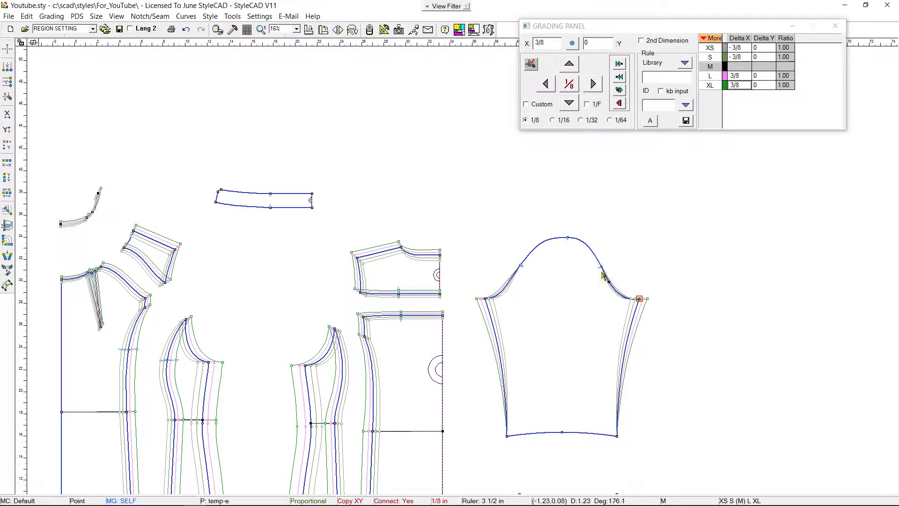
# - Blend the grading along the sleeve cap between the underarm points, using Maintain Curve Shape (B3)
pyautogui.press('s')
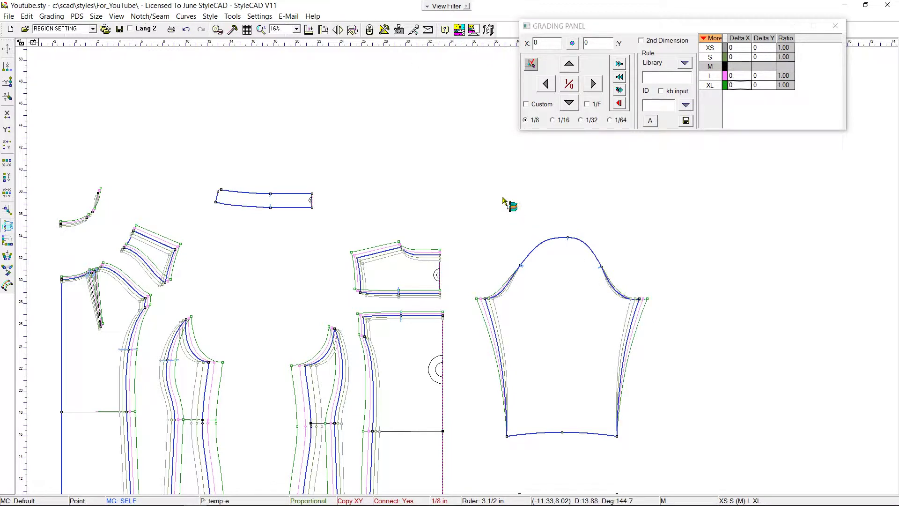
pyautogui.moveTo(496, 198); pyautogui.dragTo(623, 306)
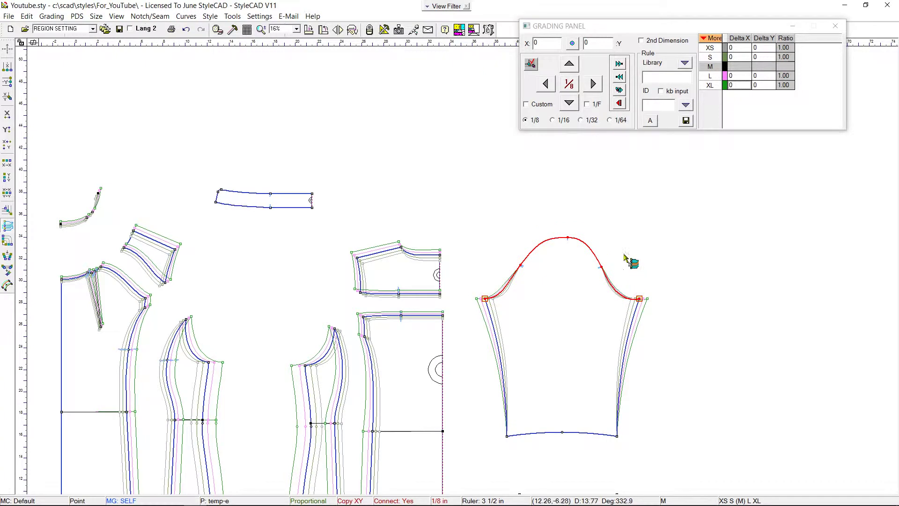
pyautogui.click(598, 255)
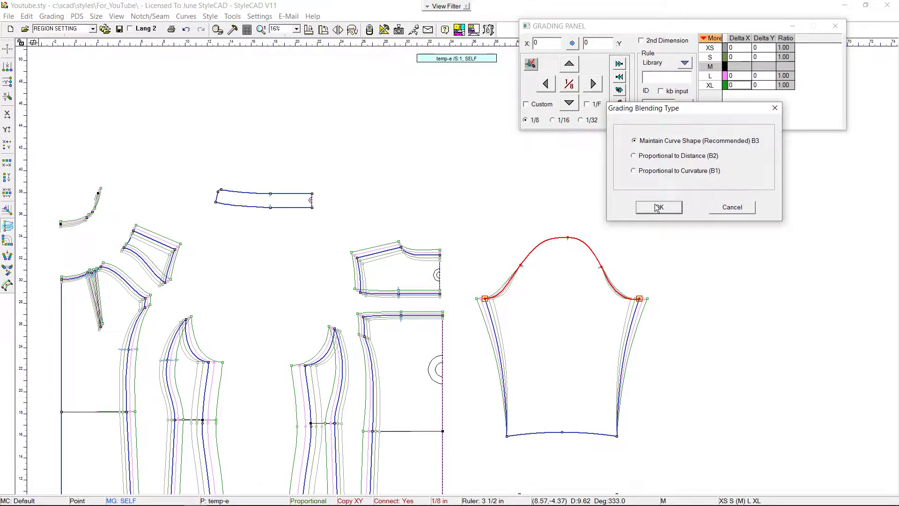
pyautogui.click(659, 207)
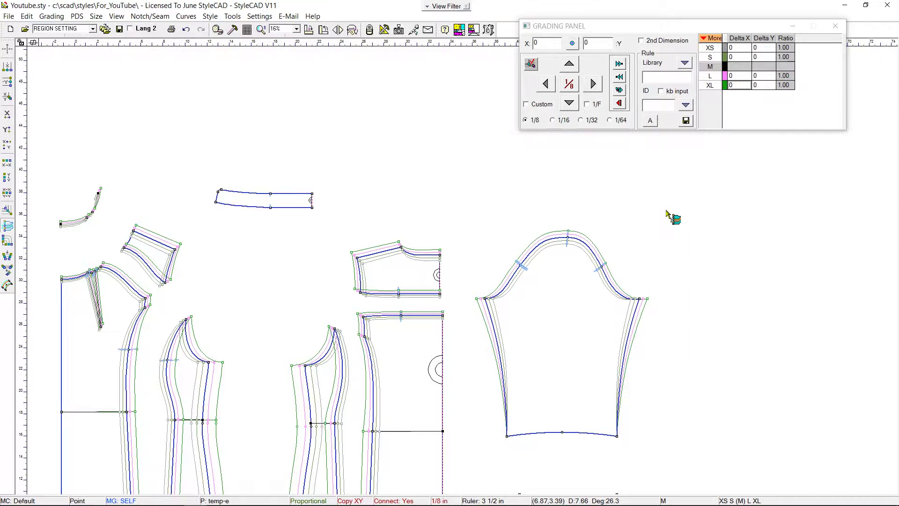
# - Apply the back side panel's armhole perimeter grading to the sleeve cap segment between the back underarm point and its notch
pyautogui.click(414, 204)
pyautogui.press('p')
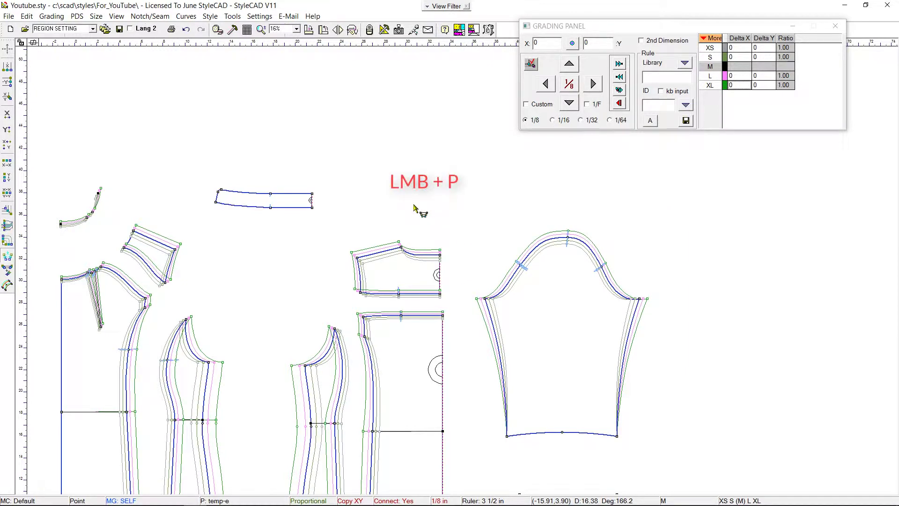
pyautogui.click(332, 367)
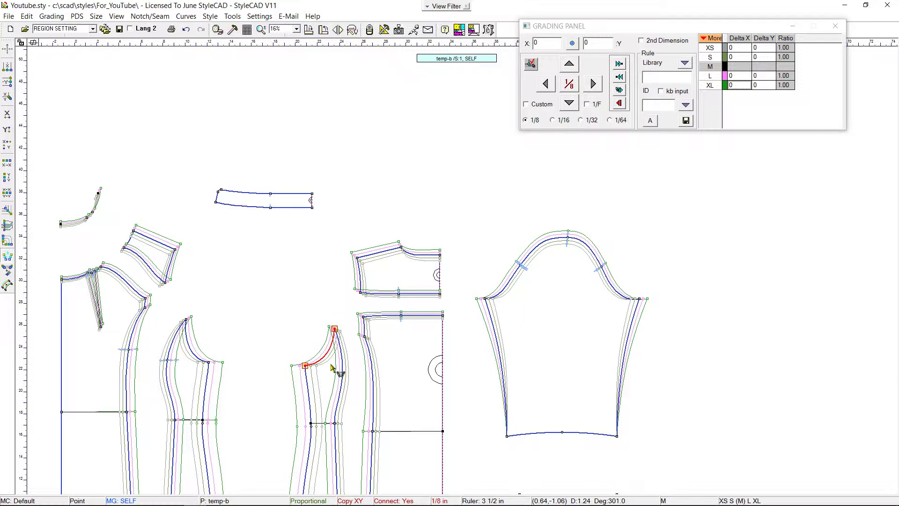
pyautogui.rightClick(331, 367)
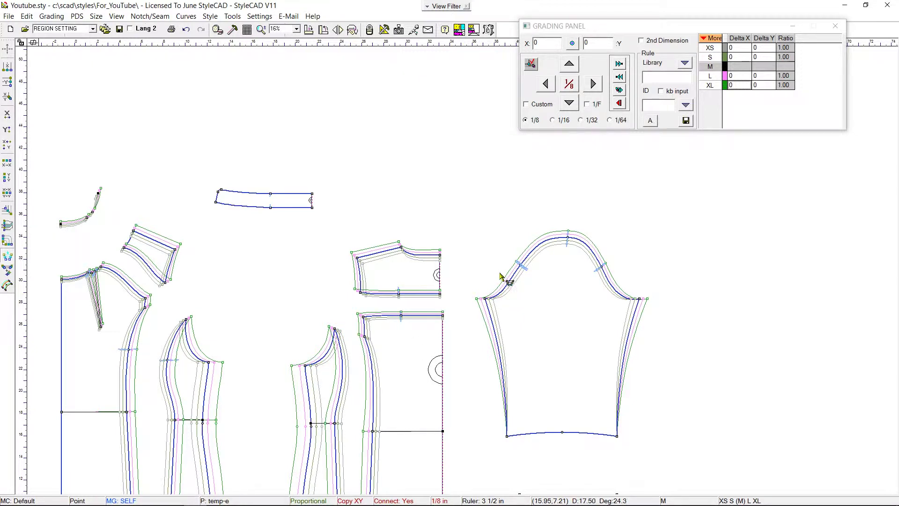
pyautogui.click(515, 283)
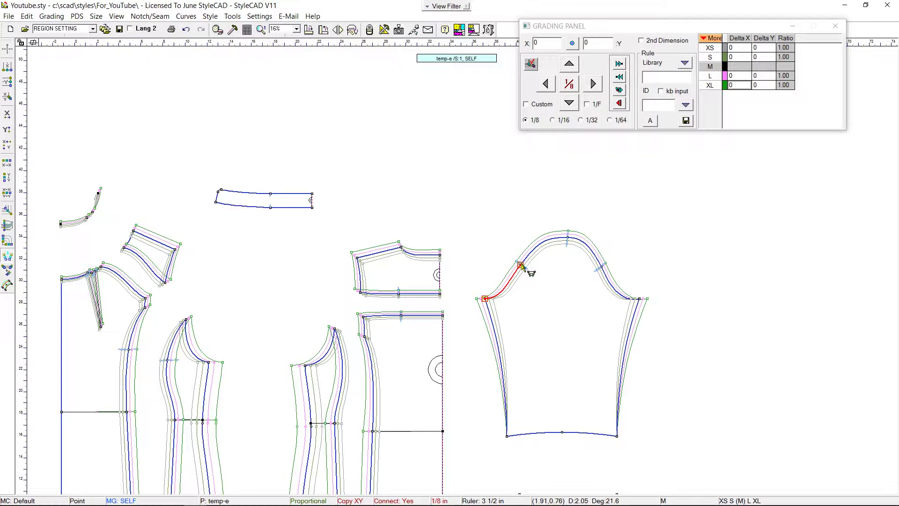
pyautogui.rightClick(523, 267)
pyautogui.click(326, 176)
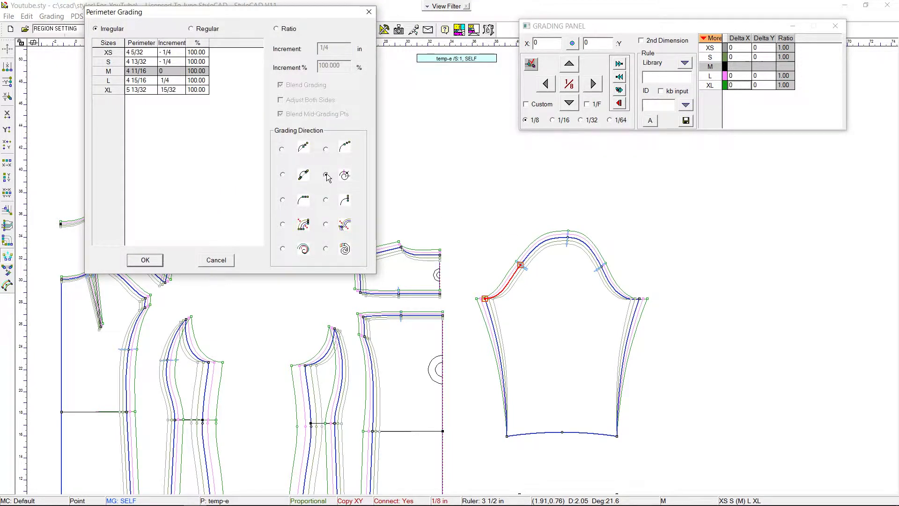
pyautogui.click(143, 261)
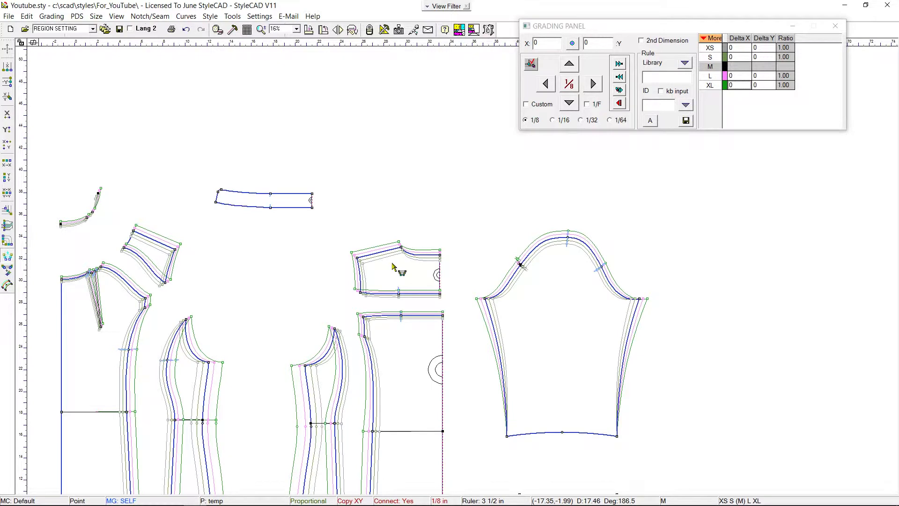
# - Apply the front side panel's armhole perimeter grading to the sleeve cap segment between the front underarm point and its notch
pyautogui.click(195, 349)
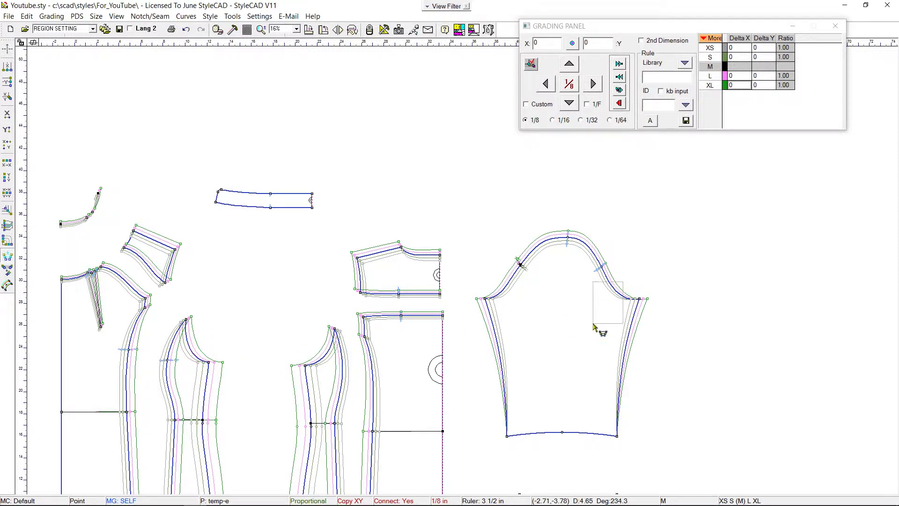
pyautogui.click(609, 276)
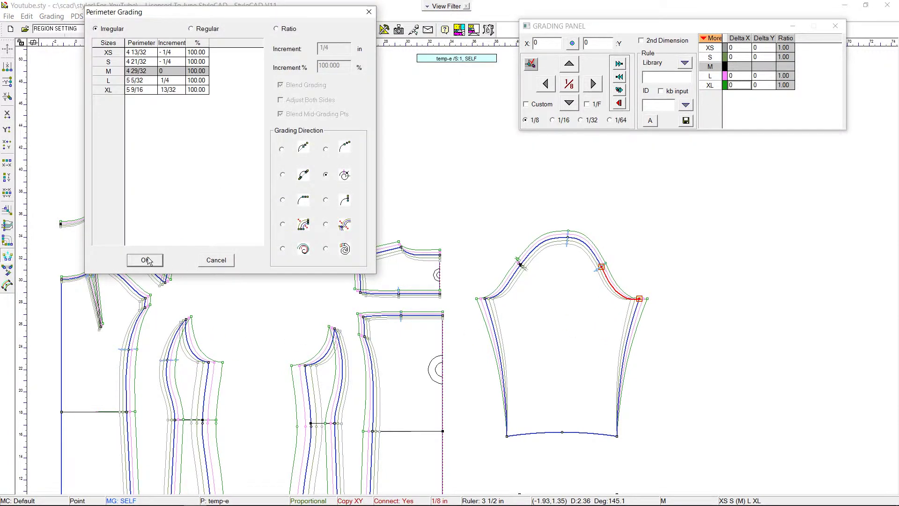
pyautogui.click(146, 260)
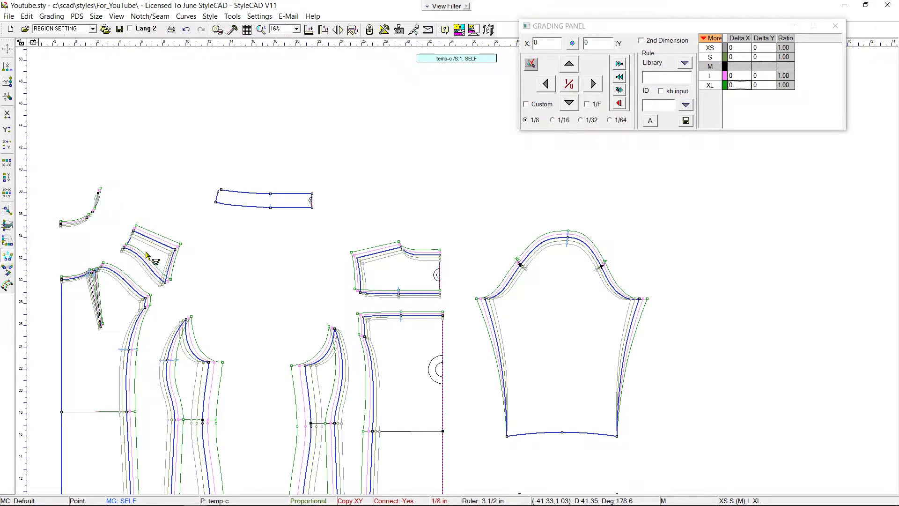
# - Apply the combined armhole perimeter grading of the yokes, body pieces and side panels to the whole sleeve cap, using the nested-curve Grading Direction
pyautogui.click(173, 264)
pyautogui.scroll(1, 166, 316)
pyautogui.click(444, 253)
pyautogui.click(501, 310)
pyautogui.click(670, 318)
pyautogui.click(718, 283)
pyautogui.click(712, 222)
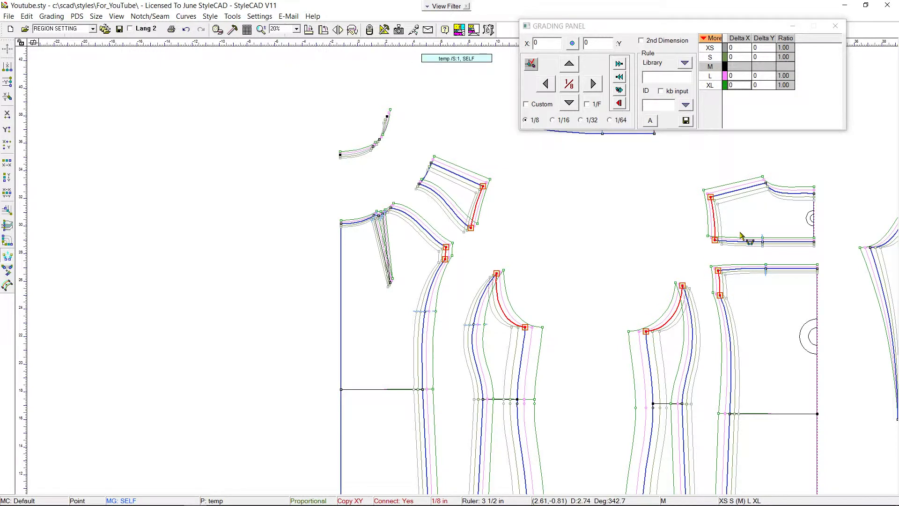
pyautogui.scroll(-3, 768, 243)
pyautogui.moveTo(575, 241); pyautogui.dragTo(592, 241)
pyautogui.rightClick(593, 241)
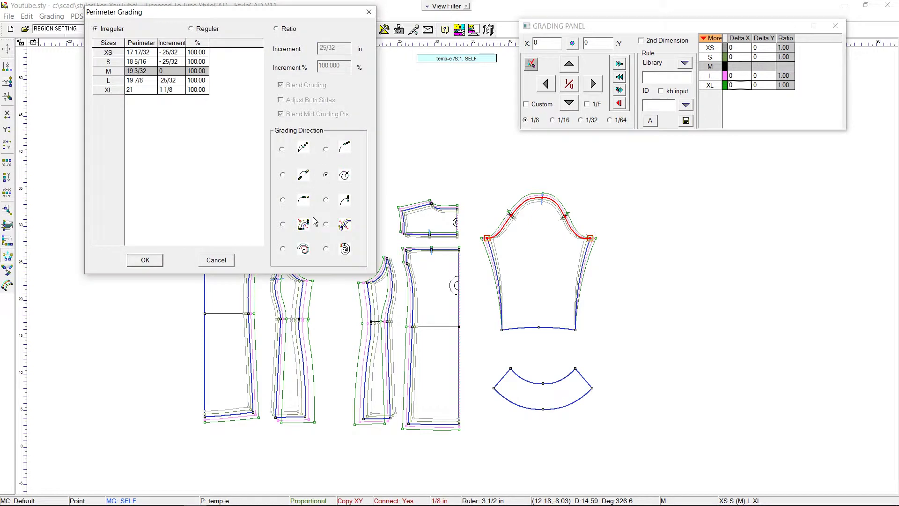
pyautogui.click(282, 224)
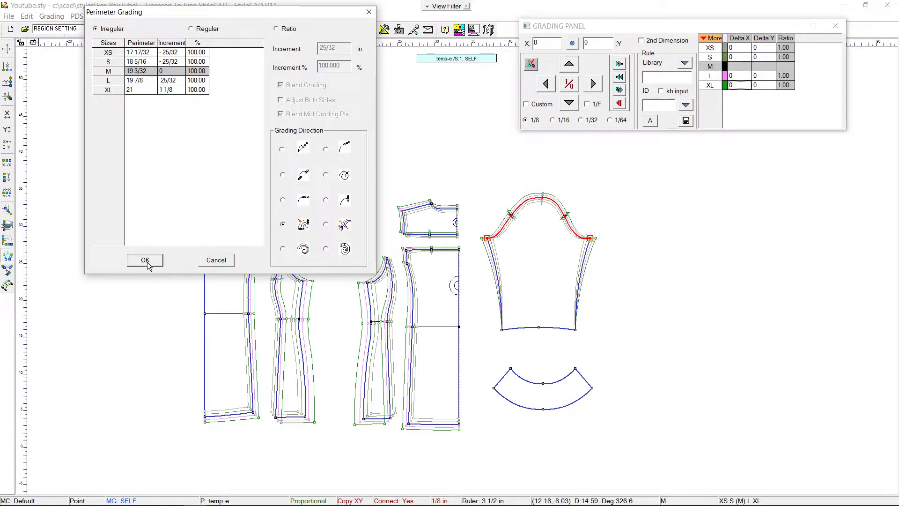
pyautogui.click(145, 260)
pyautogui.scroll(3, 456, 267)
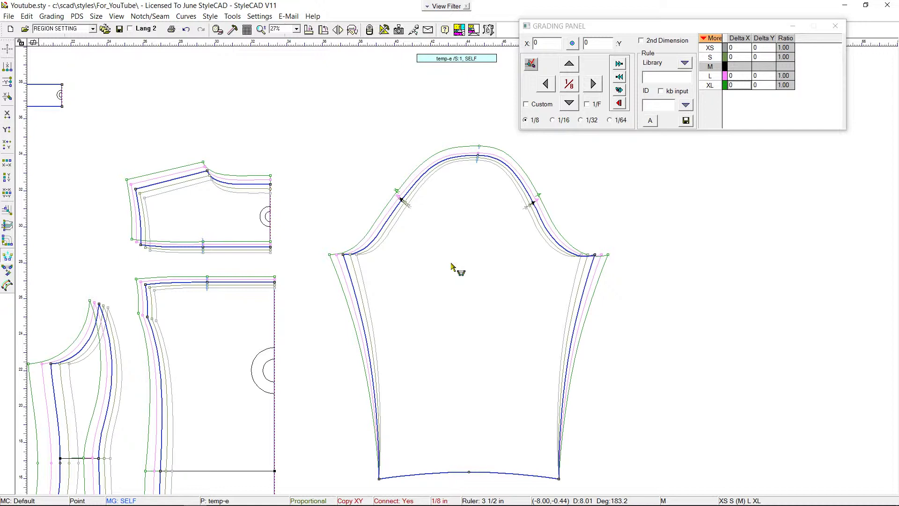
pyautogui.scroll(-3, 452, 267)
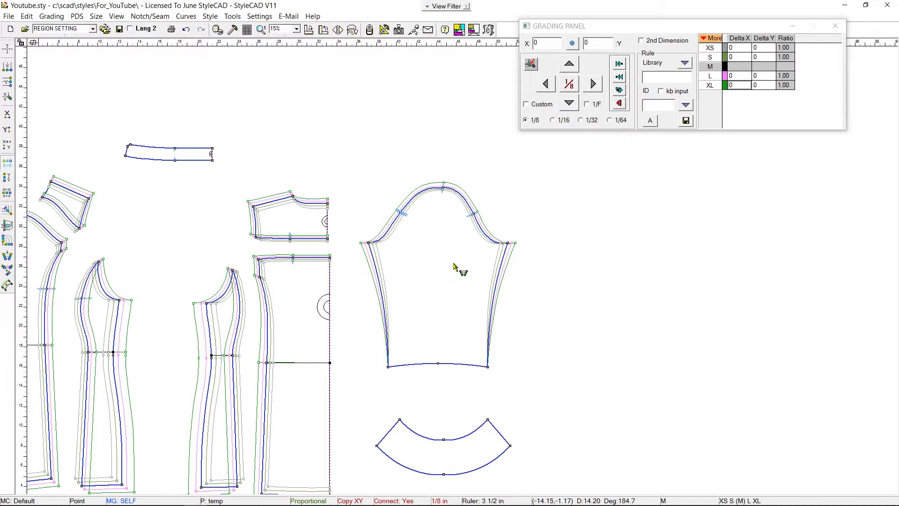
# - Copy the X grading of the sleeve's underarm points to the hem corners below, -3/8 on one side and 3/8 on the other
pyautogui.click(369, 244)
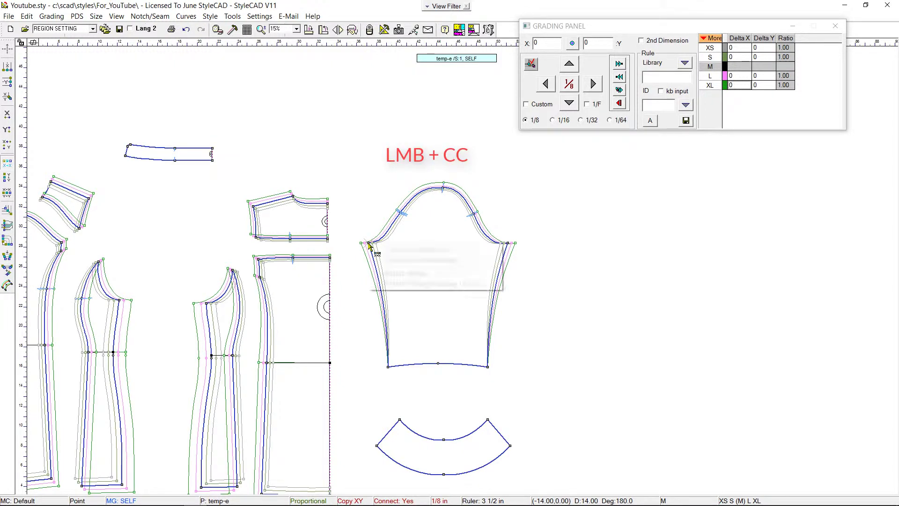
pyautogui.click(405, 251)
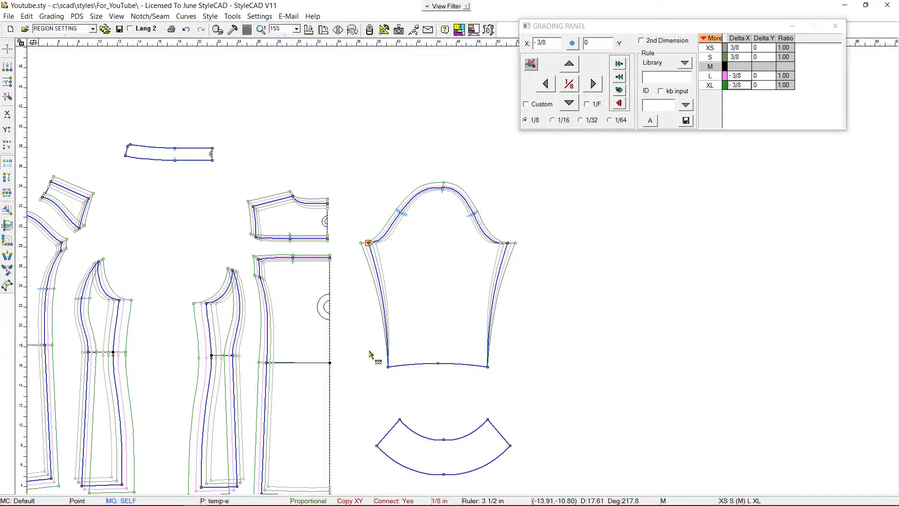
pyautogui.moveTo(370, 354); pyautogui.dragTo(397, 386)
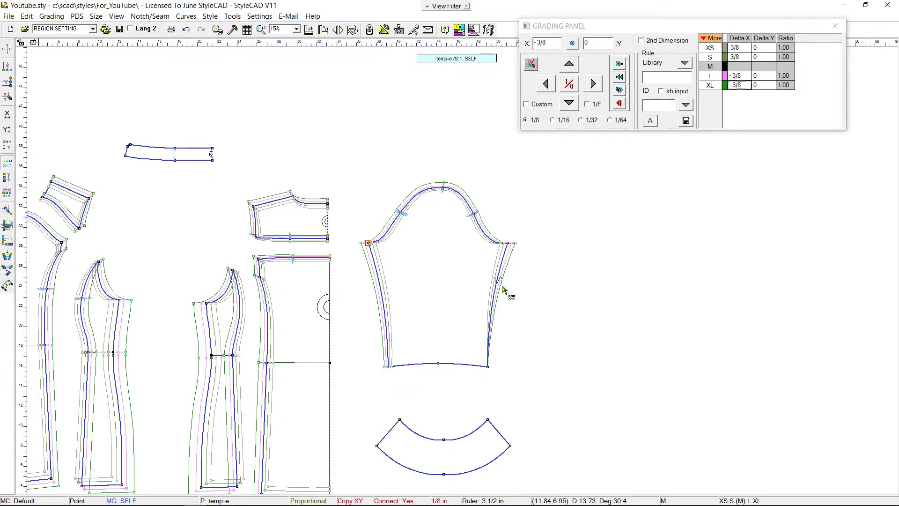
pyautogui.rightClick(508, 243)
pyautogui.click(550, 250)
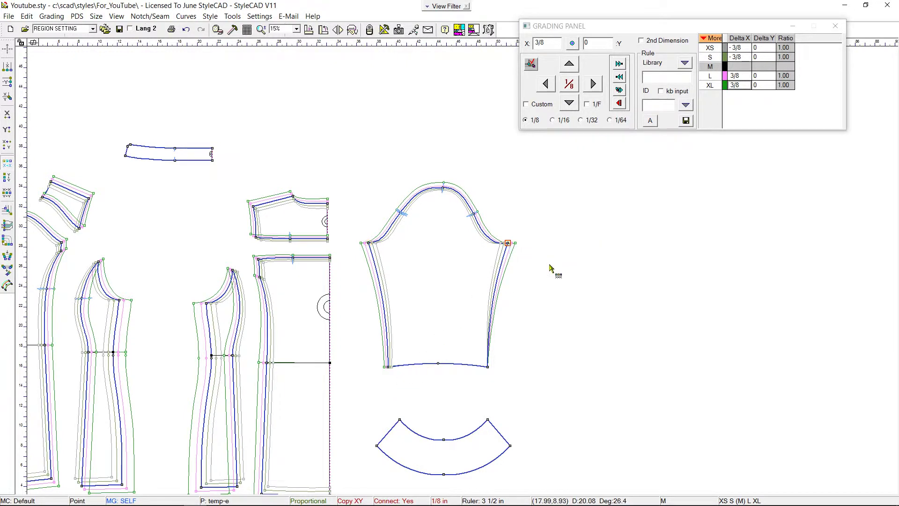
pyautogui.moveTo(473, 352); pyautogui.dragTo(497, 392)
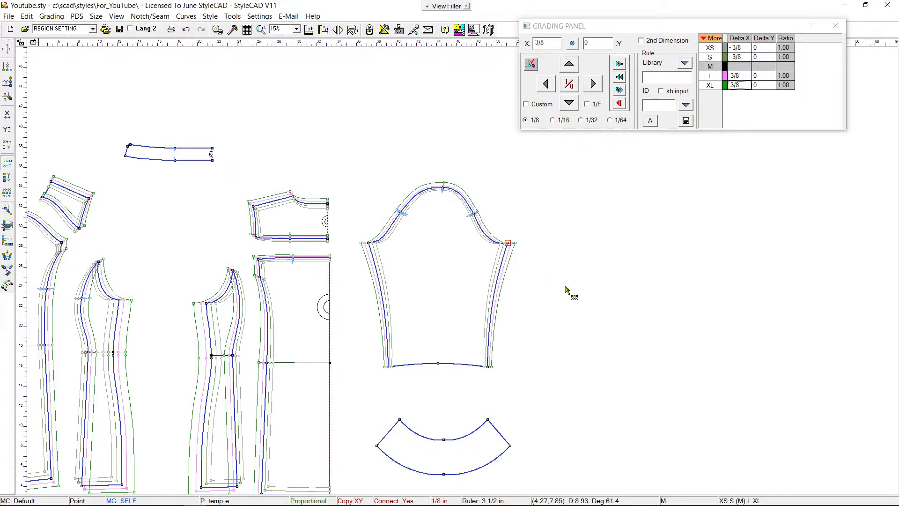
# - Grade the sleeve length from cap center to hem center with a regular 1/2 in increment in the vertical direction
pyautogui.press('f')
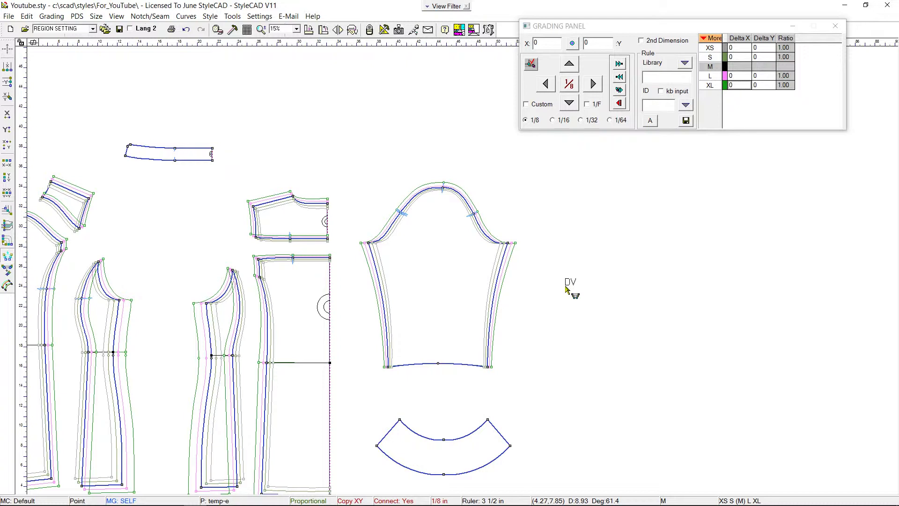
pyautogui.click(444, 189)
pyautogui.click(438, 363)
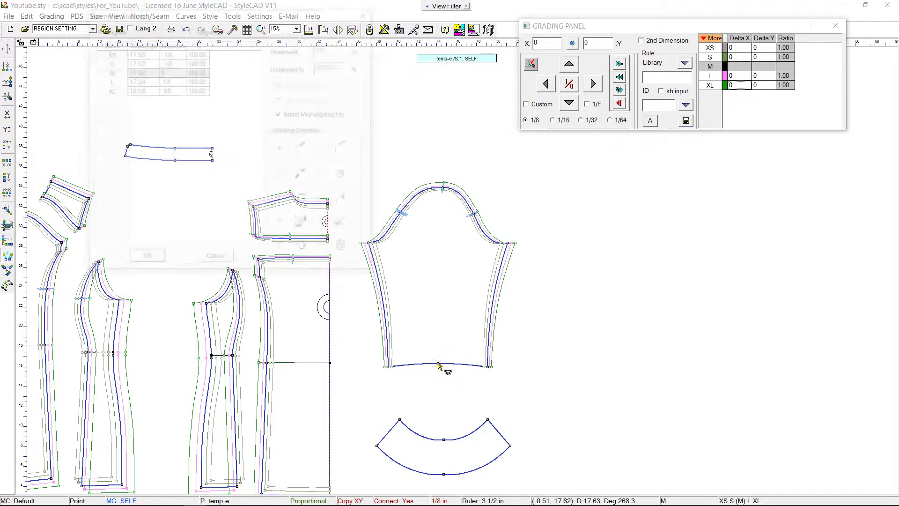
pyautogui.moveTo(299, 16); pyautogui.dragTo(282, 42)
pyautogui.click(174, 54)
pyautogui.moveTo(321, 75); pyautogui.dragTo(272, 79)
pyautogui.write('1/2')
pyautogui.click(308, 225)
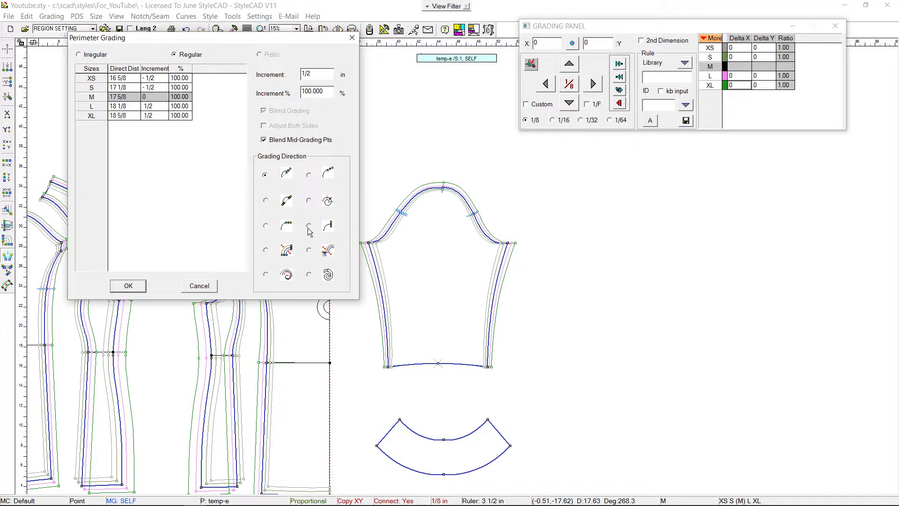
pyautogui.click(132, 286)
# - Capture the grading of the sleeve's hem center point and copy its Y grading to both hem corners
pyautogui.scroll(2, 452, 374)
pyautogui.moveTo(416, 262); pyautogui.dragTo(487, 334, button='middle')
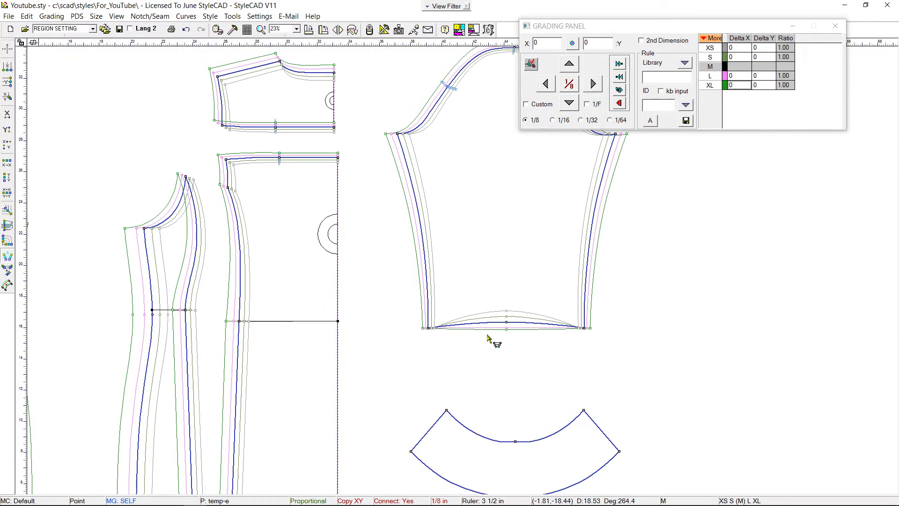
pyautogui.rightClick(507, 323)
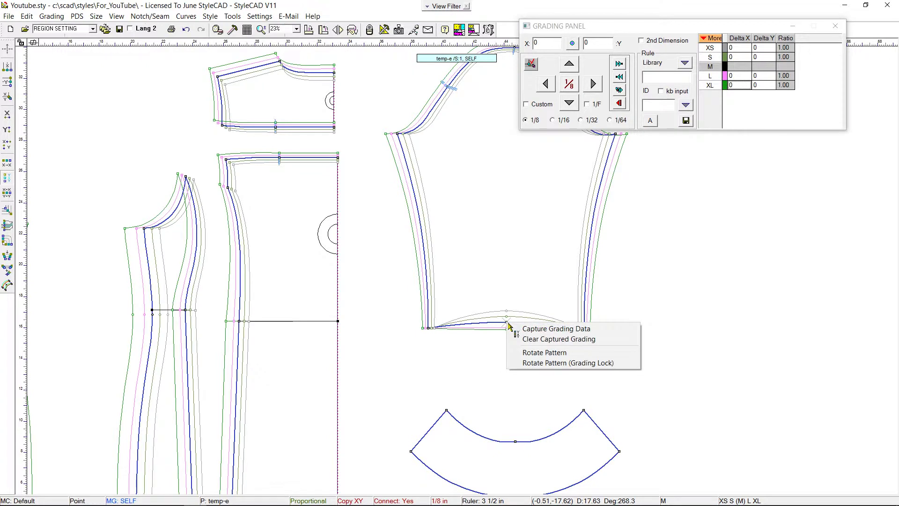
pyautogui.click(542, 330)
pyautogui.moveTo(410, 313); pyautogui.dragTo(448, 347)
pyautogui.moveTo(568, 309); pyautogui.dragTo(594, 346)
pyautogui.press('p')
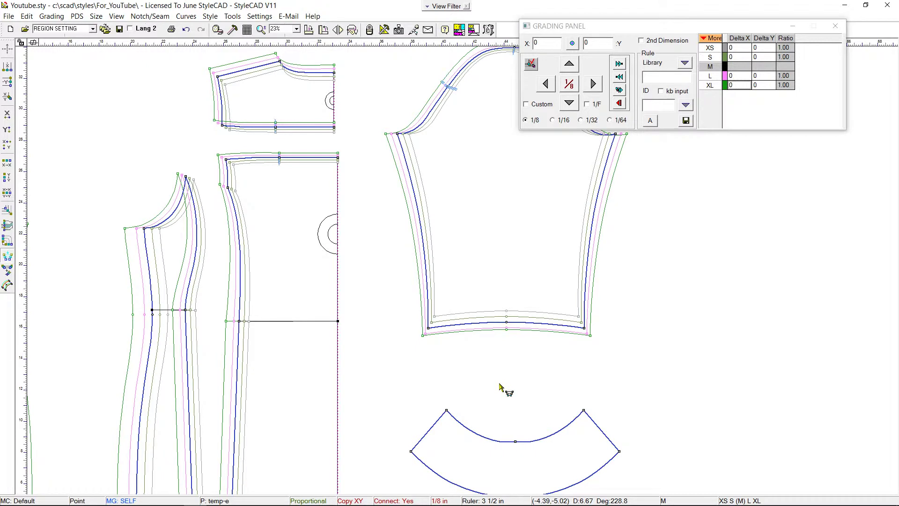
# - Perimeter-grade both halves of the cuff's upper edge from the matching halves of the sleeve hem
pyautogui.scroll(-2, 500, 387)
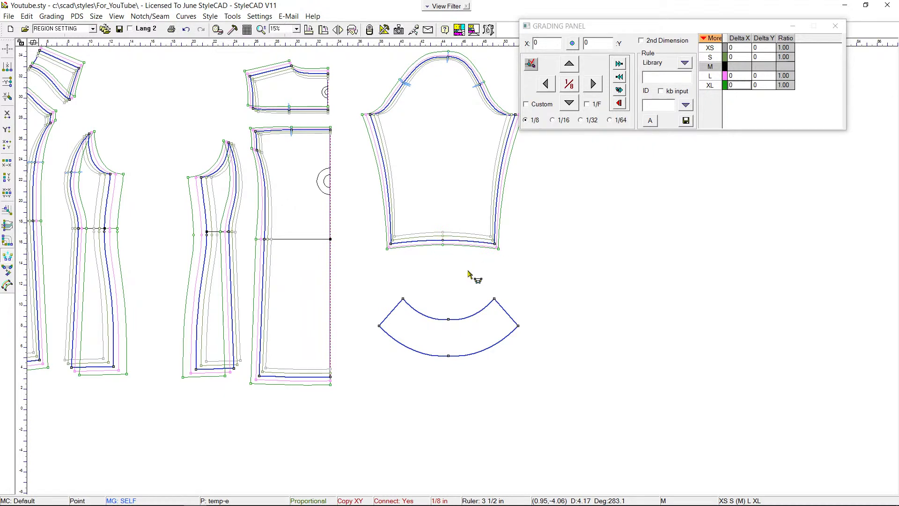
pyautogui.click(492, 303)
pyautogui.moveTo(212, 38); pyautogui.dragTo(689, 44)
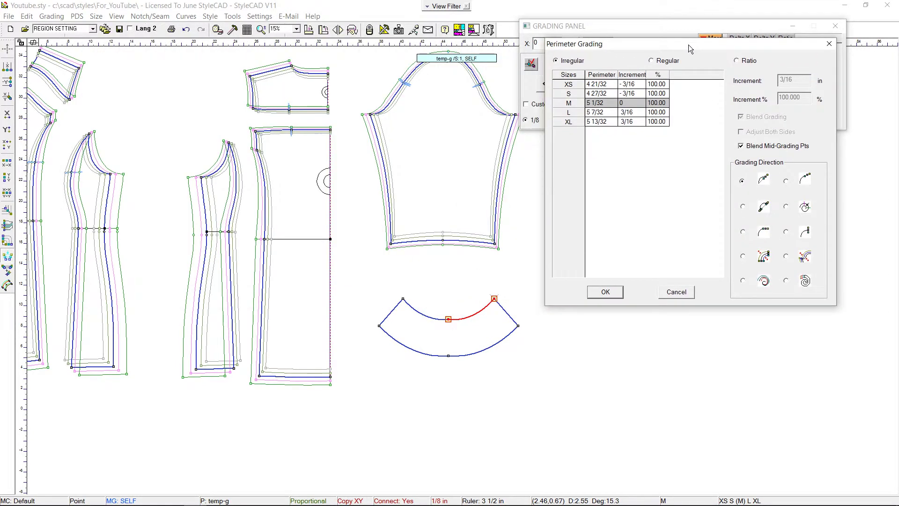
pyautogui.click(605, 292)
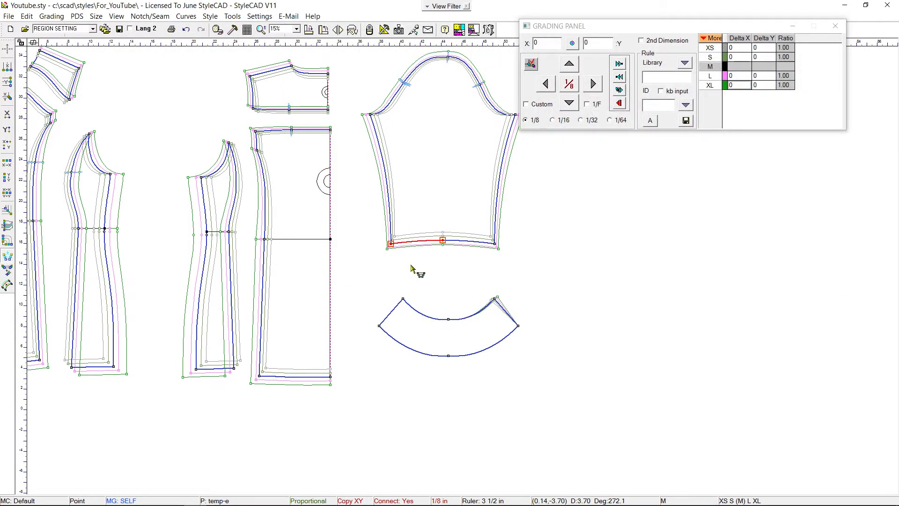
pyautogui.click(404, 301)
pyautogui.click(599, 294)
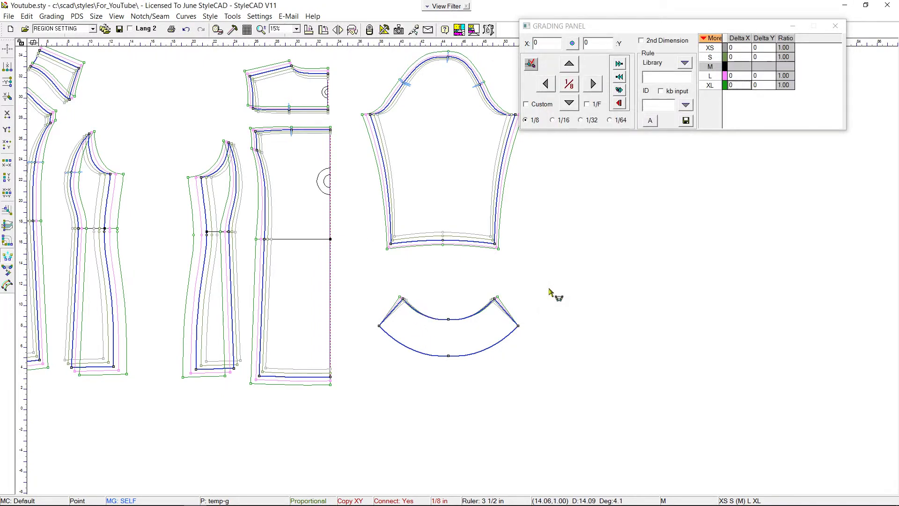
# - Copy the grading of the cuff's two upper corners to the lower corner on each side
pyautogui.click(494, 298)
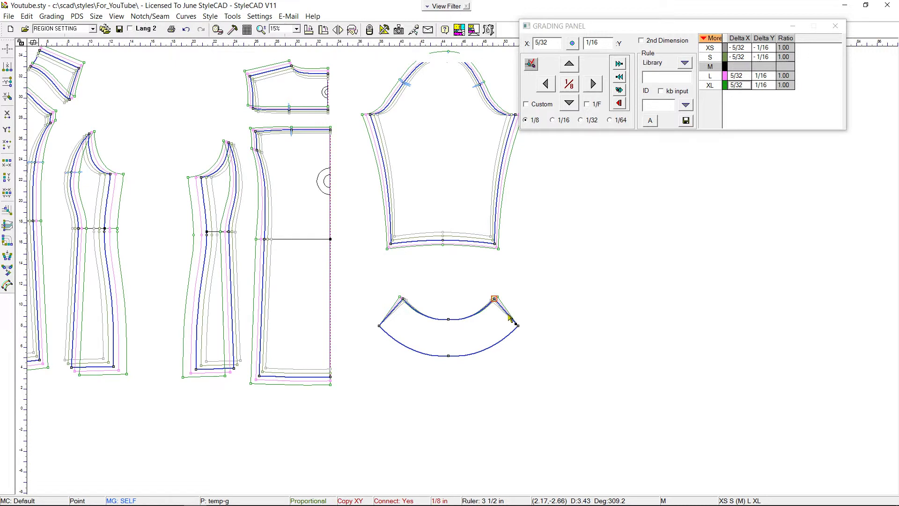
pyautogui.click(517, 325)
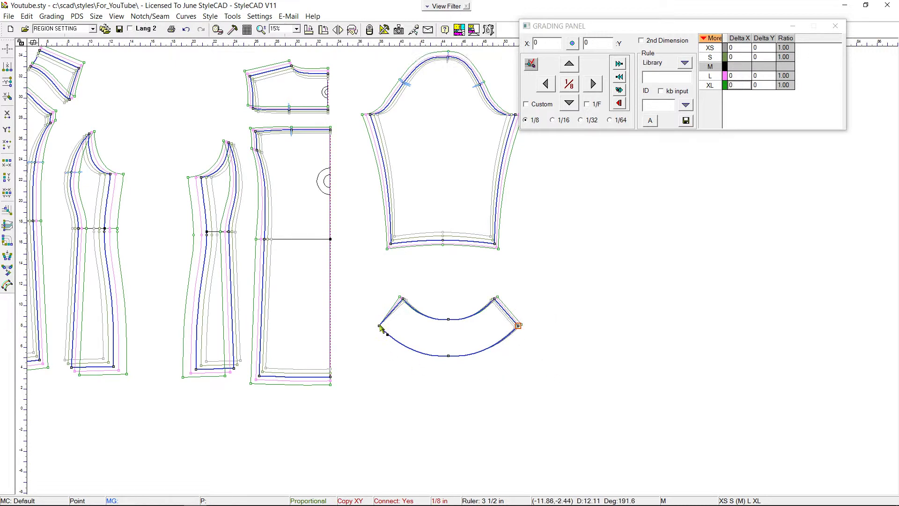
pyautogui.click(402, 299)
pyautogui.click(379, 326)
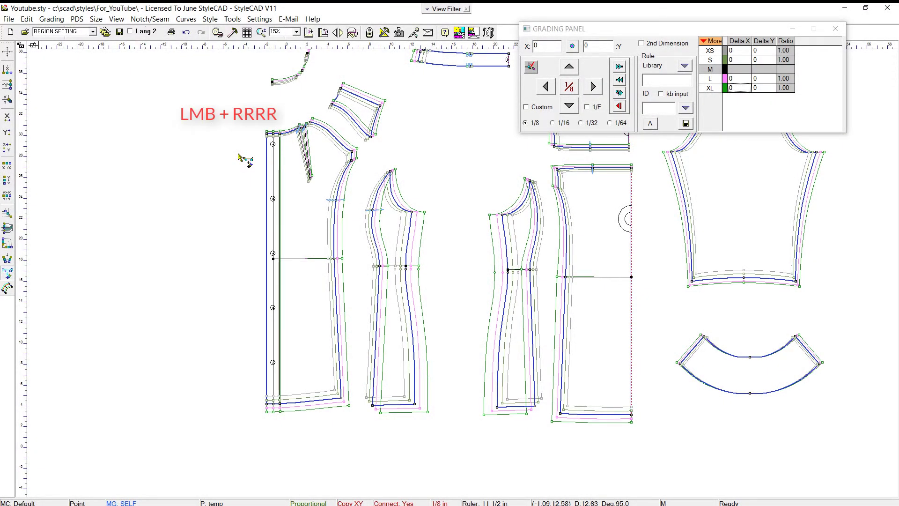
# - Grade the button marks along the front's button line proportionally between its neckline and hem points
pyautogui.click(275, 136)
pyautogui.click(274, 135)
pyautogui.scroll(1, 315, 372)
pyautogui.click(410, 309)
pyautogui.scroll(-2, 467, 218)
pyautogui.scroll(4, 455, 267)
pyautogui.click(388, 135)
pyautogui.click(385, 353)
pyautogui.scroll(-2, 410, 410)
pyautogui.scroll(2, 452, 365)
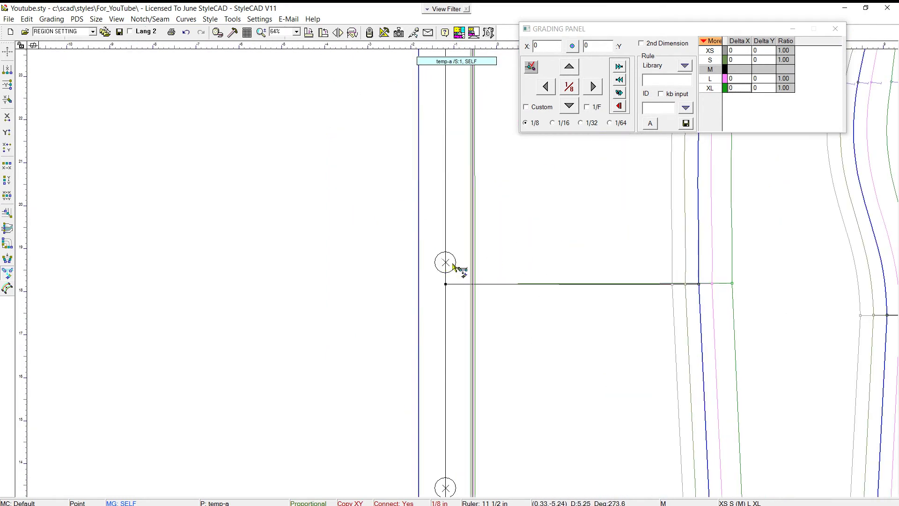
pyautogui.click(446, 263)
pyautogui.scroll(-2, 547, 374)
pyautogui.scroll(2, 549, 460)
pyautogui.click(435, 240)
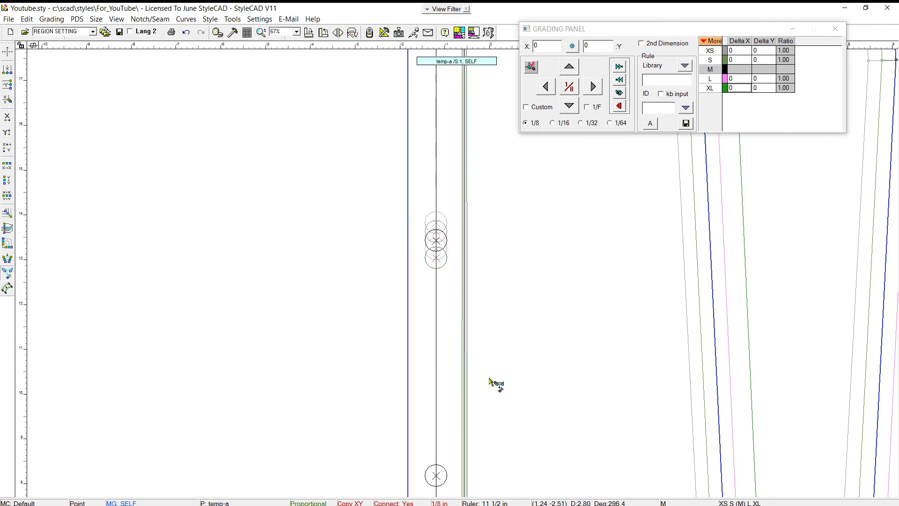
pyautogui.scroll(-2, 490, 383)
pyautogui.scroll(3, 498, 409)
pyautogui.click(364, 405)
pyautogui.scroll(-5, 468, 281)
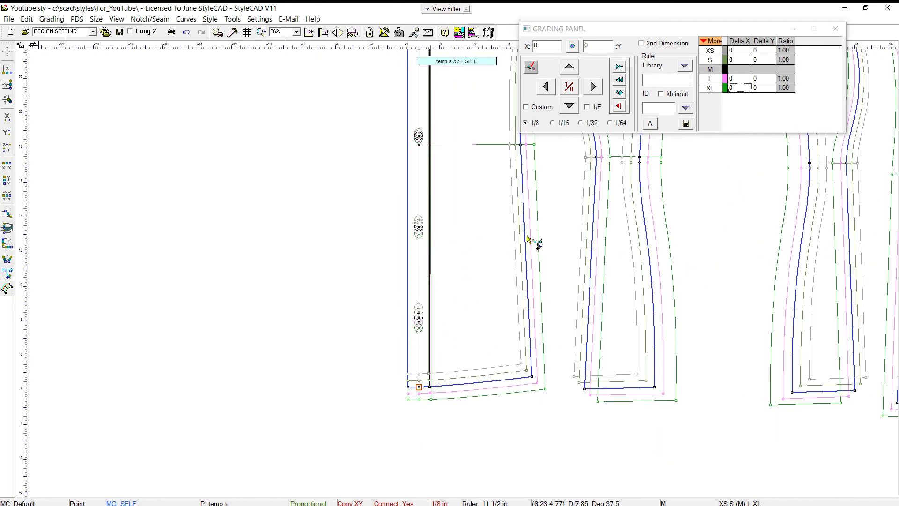
pyautogui.moveTo(415, 286); pyautogui.dragTo(254, 349, button='middle')
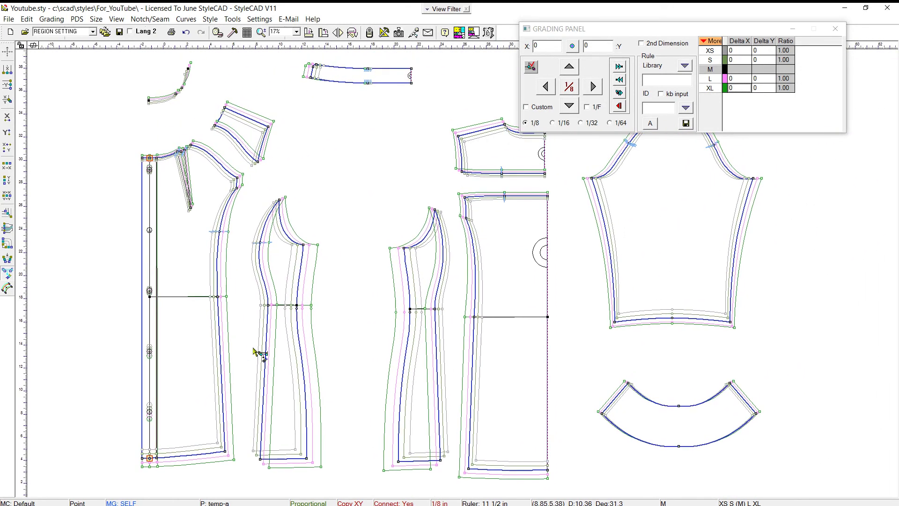